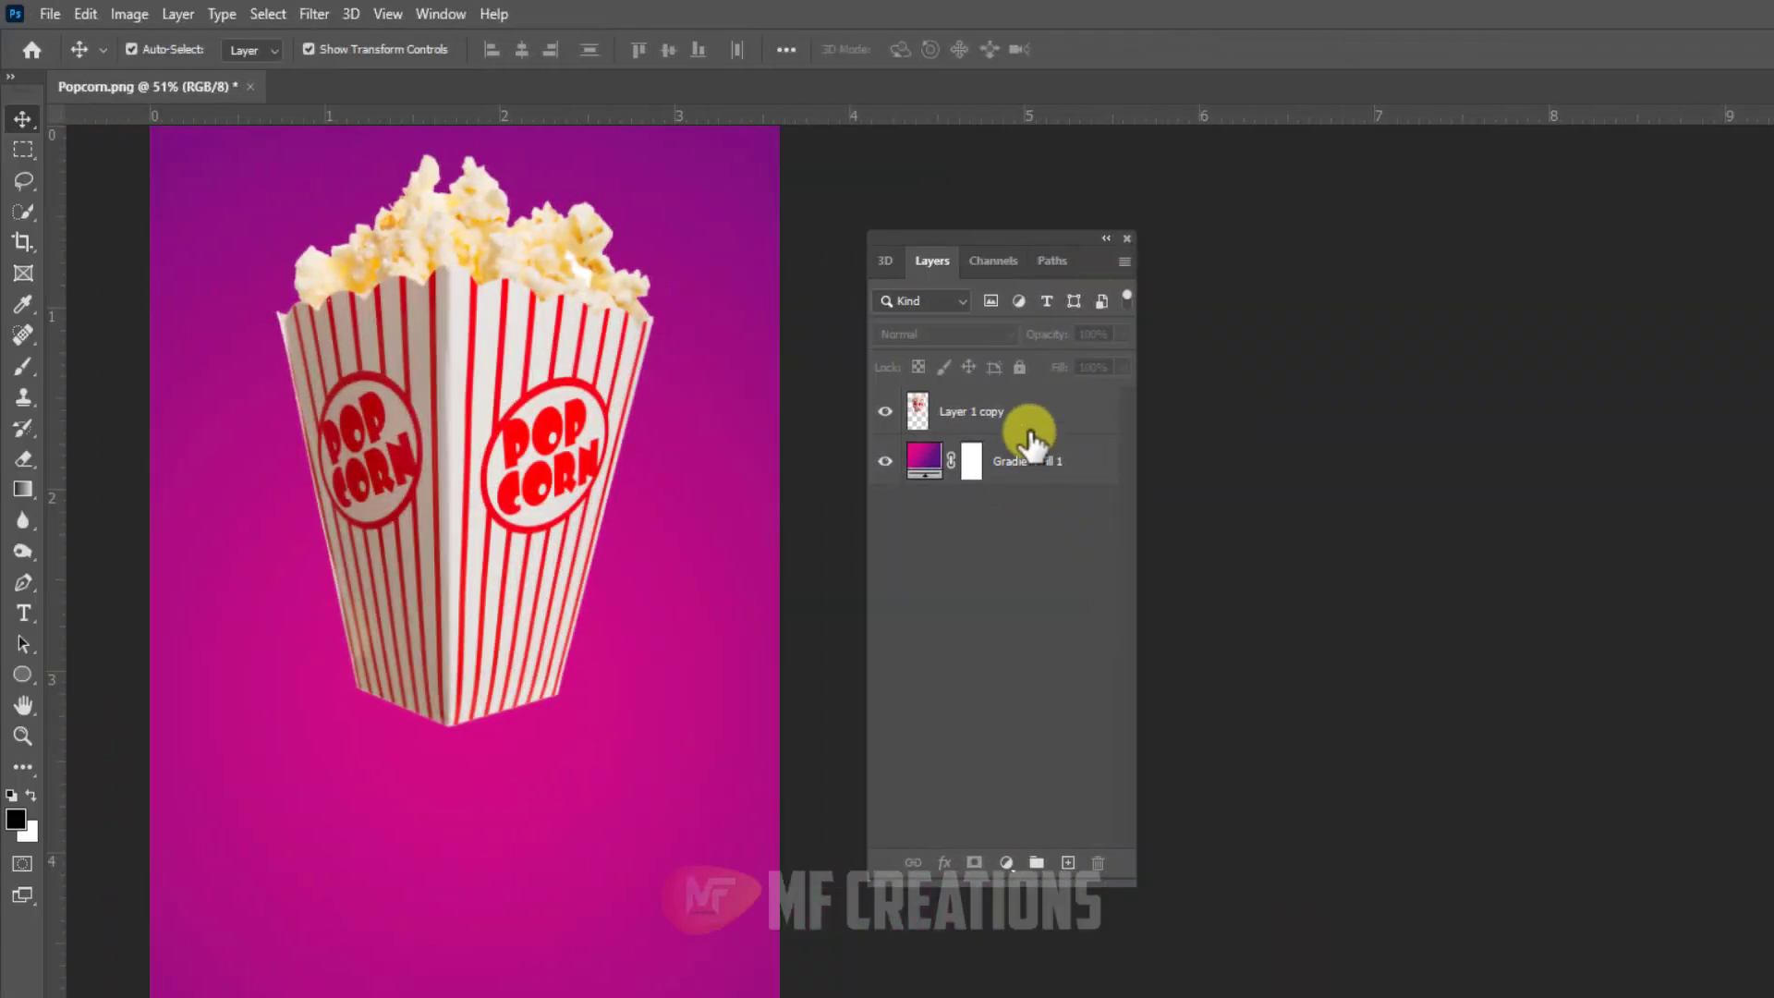
Step: Duplicate Layer 1 copy into Layer 1 copy 2, select Layer 1 copy, and turn off Auto-Select
drag(1030, 406, 1068, 862)
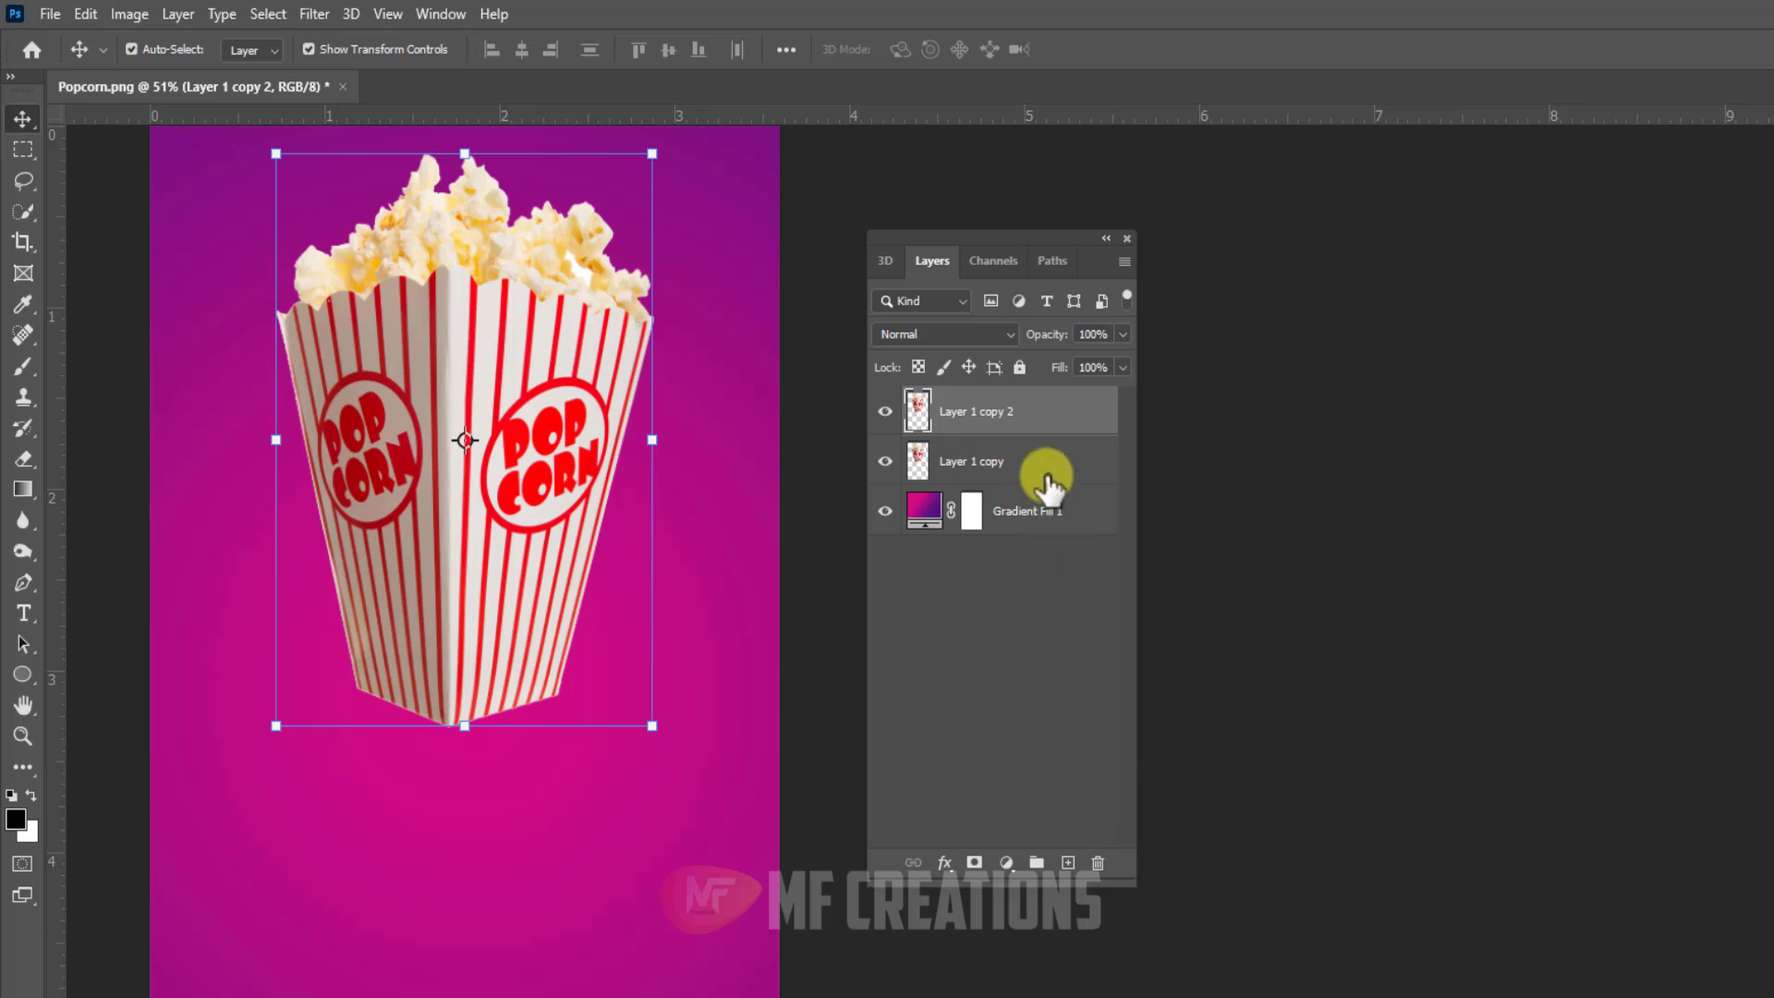
click(1019, 466)
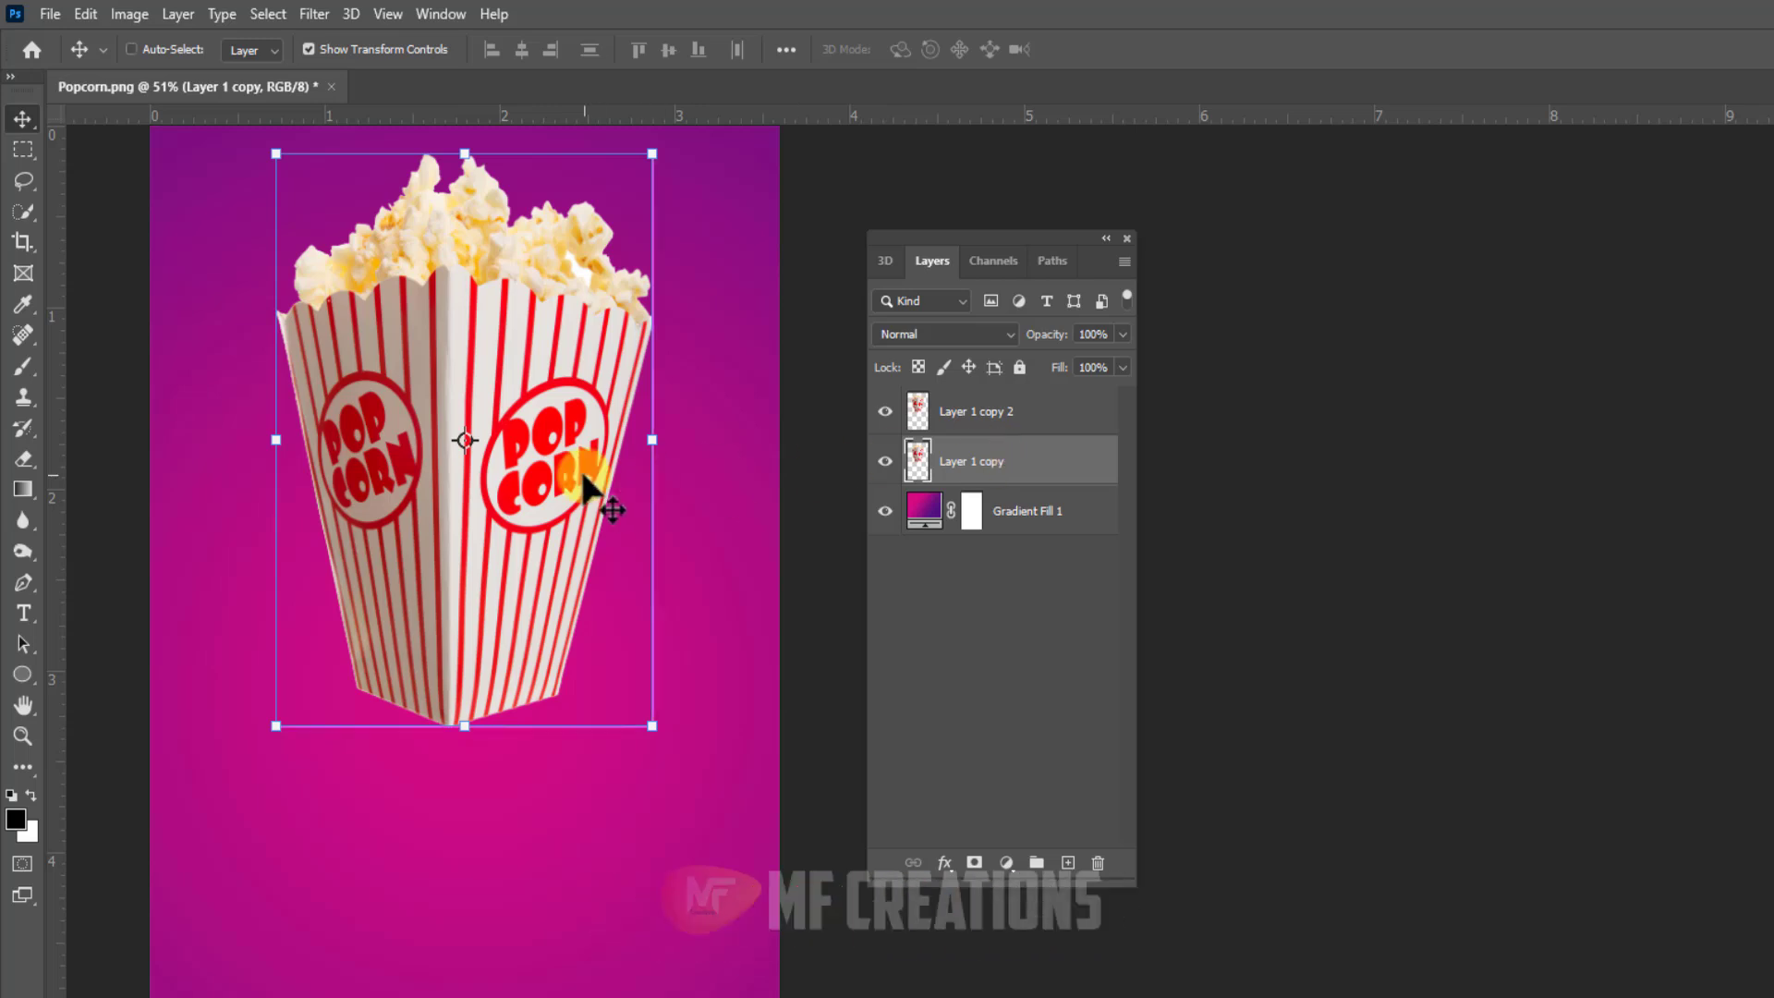
ctrl+click(550, 480)
Step: Flip Layer 1 copy vertically and position it so its base meets the popcorn box's bottom
key(ctrl+t)
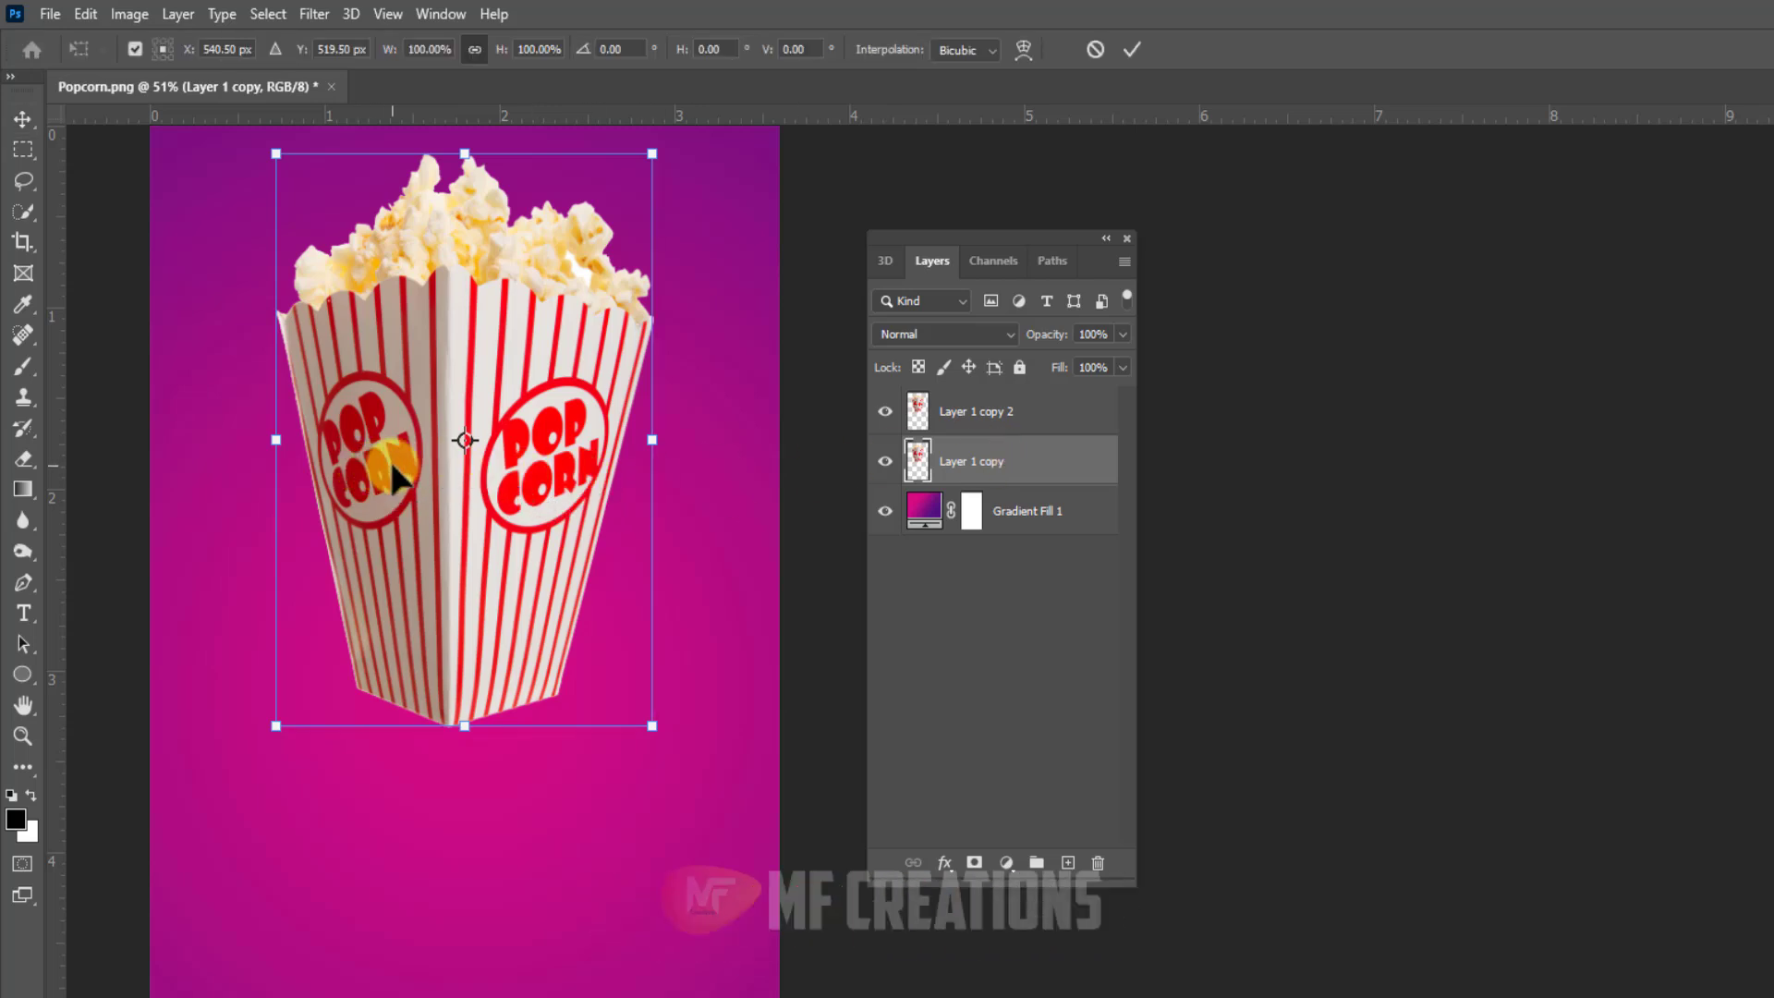
right_click(395, 476)
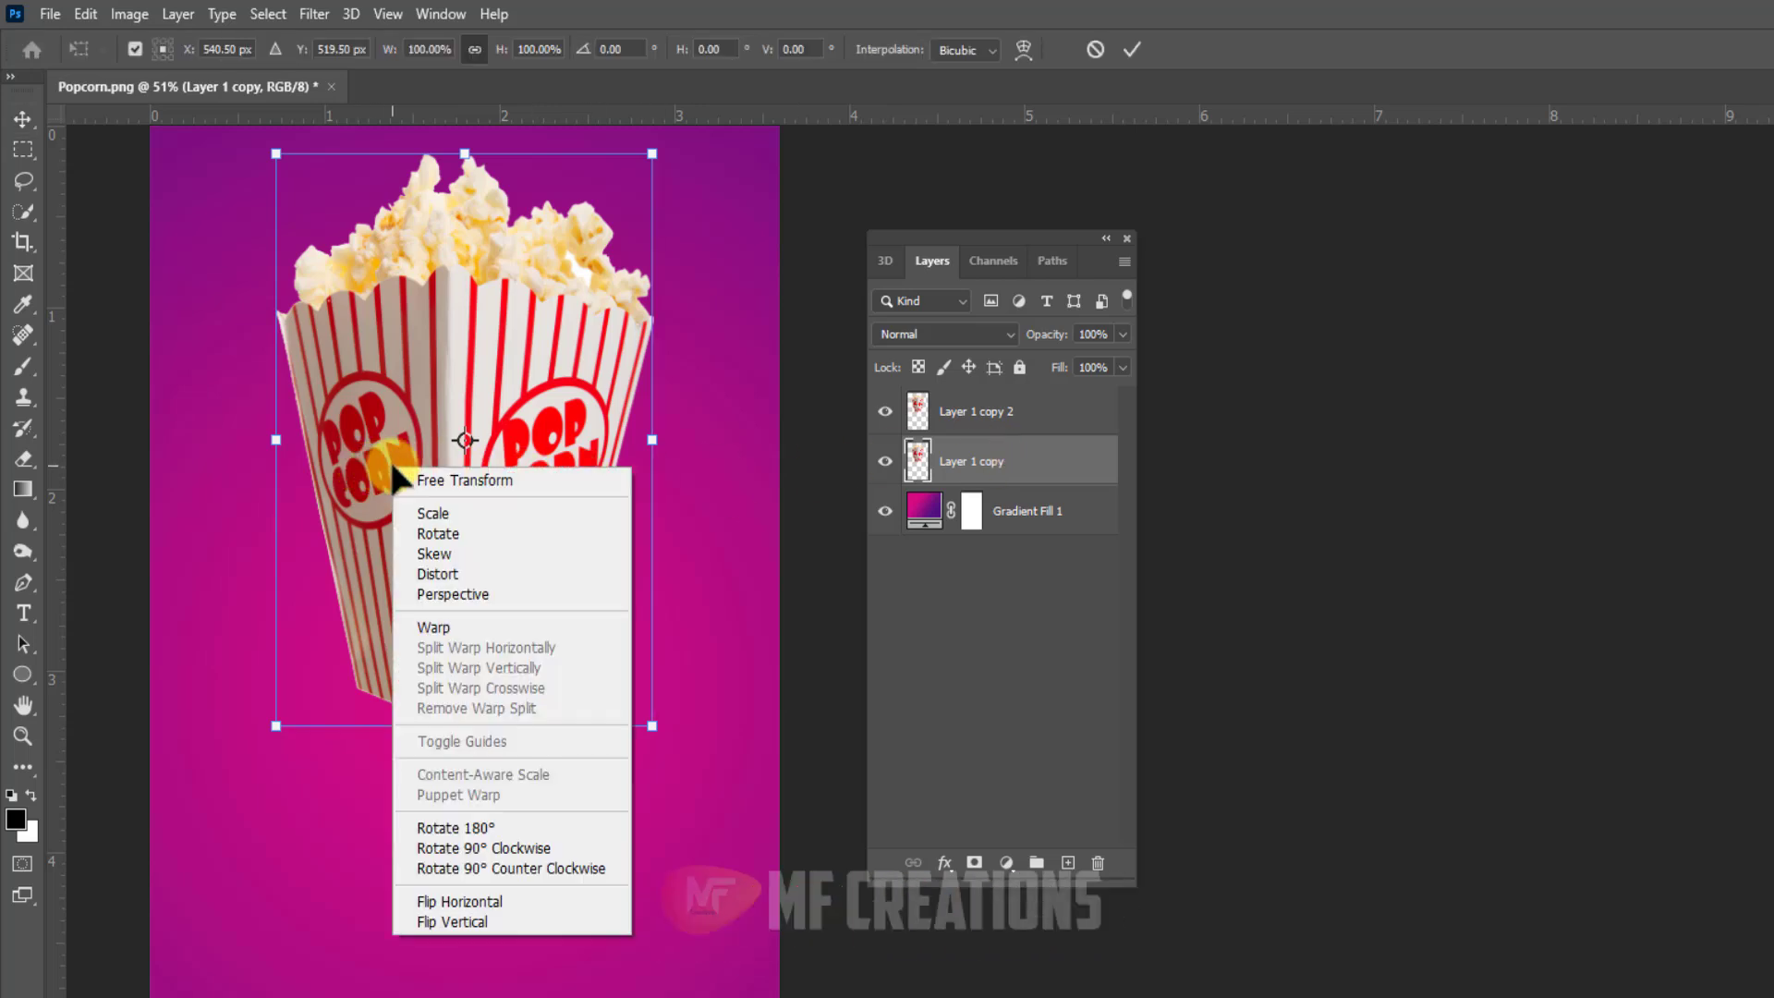
click(459, 922)
drag(294, 581, 300, 985)
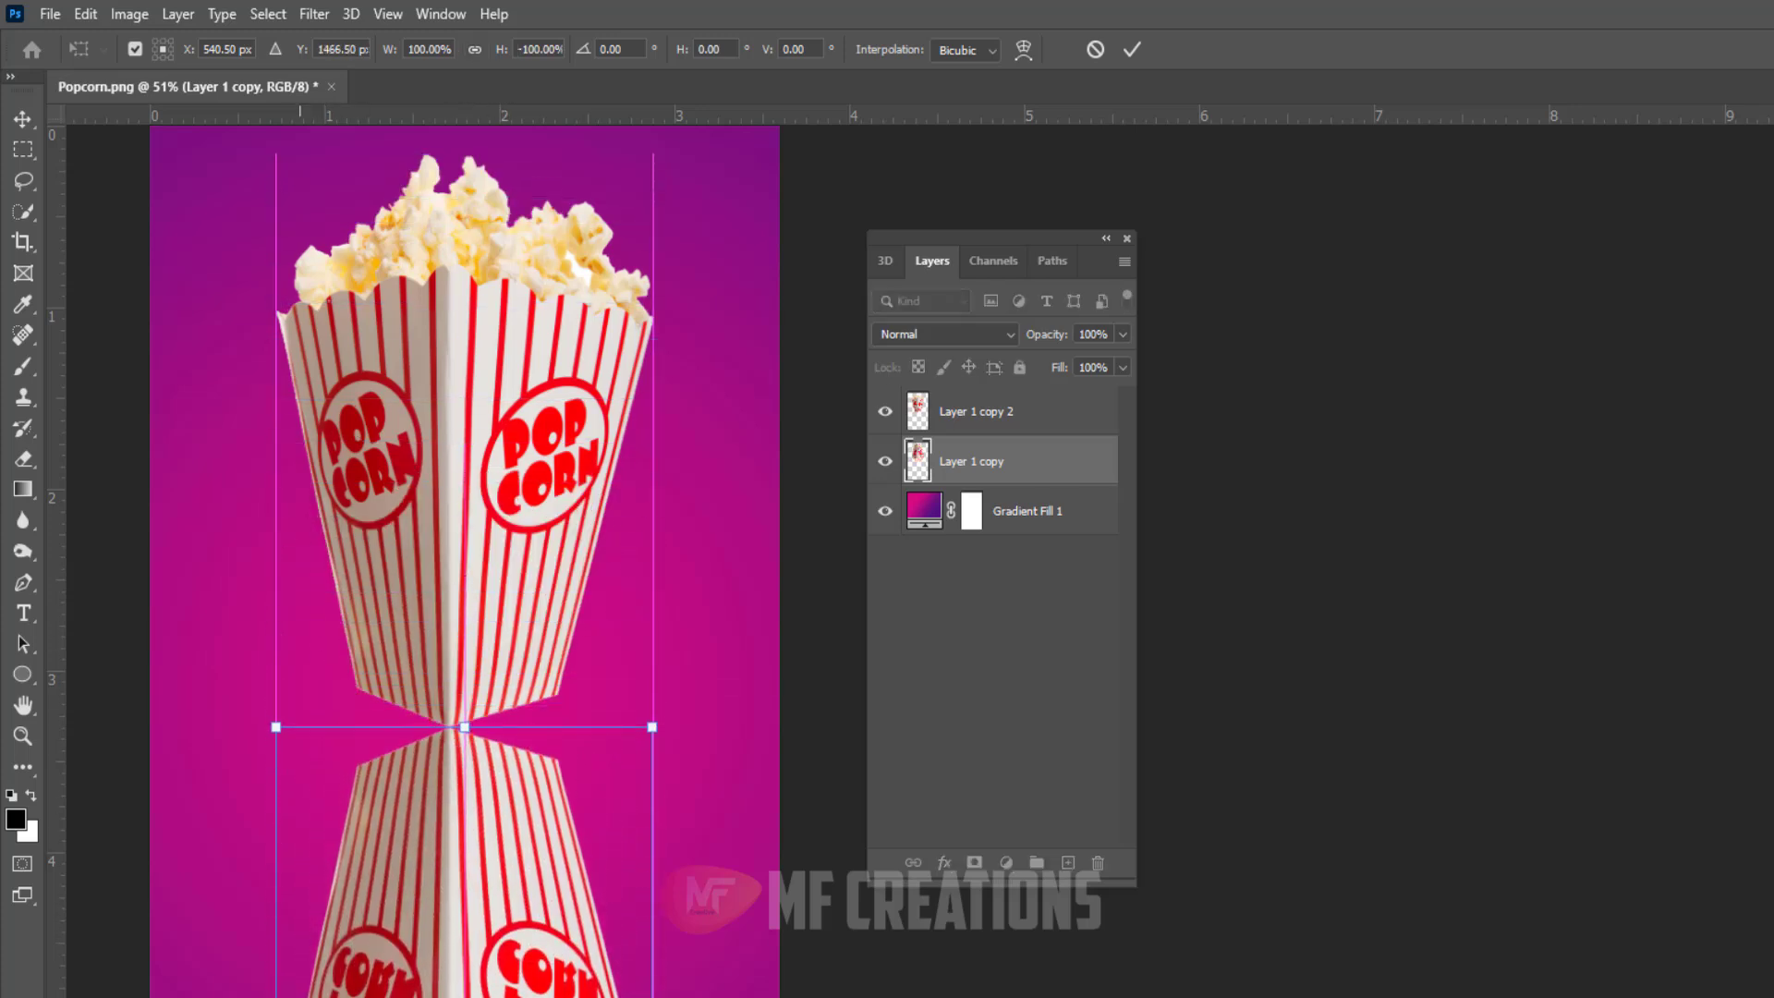
drag(465, 997, 465, 990)
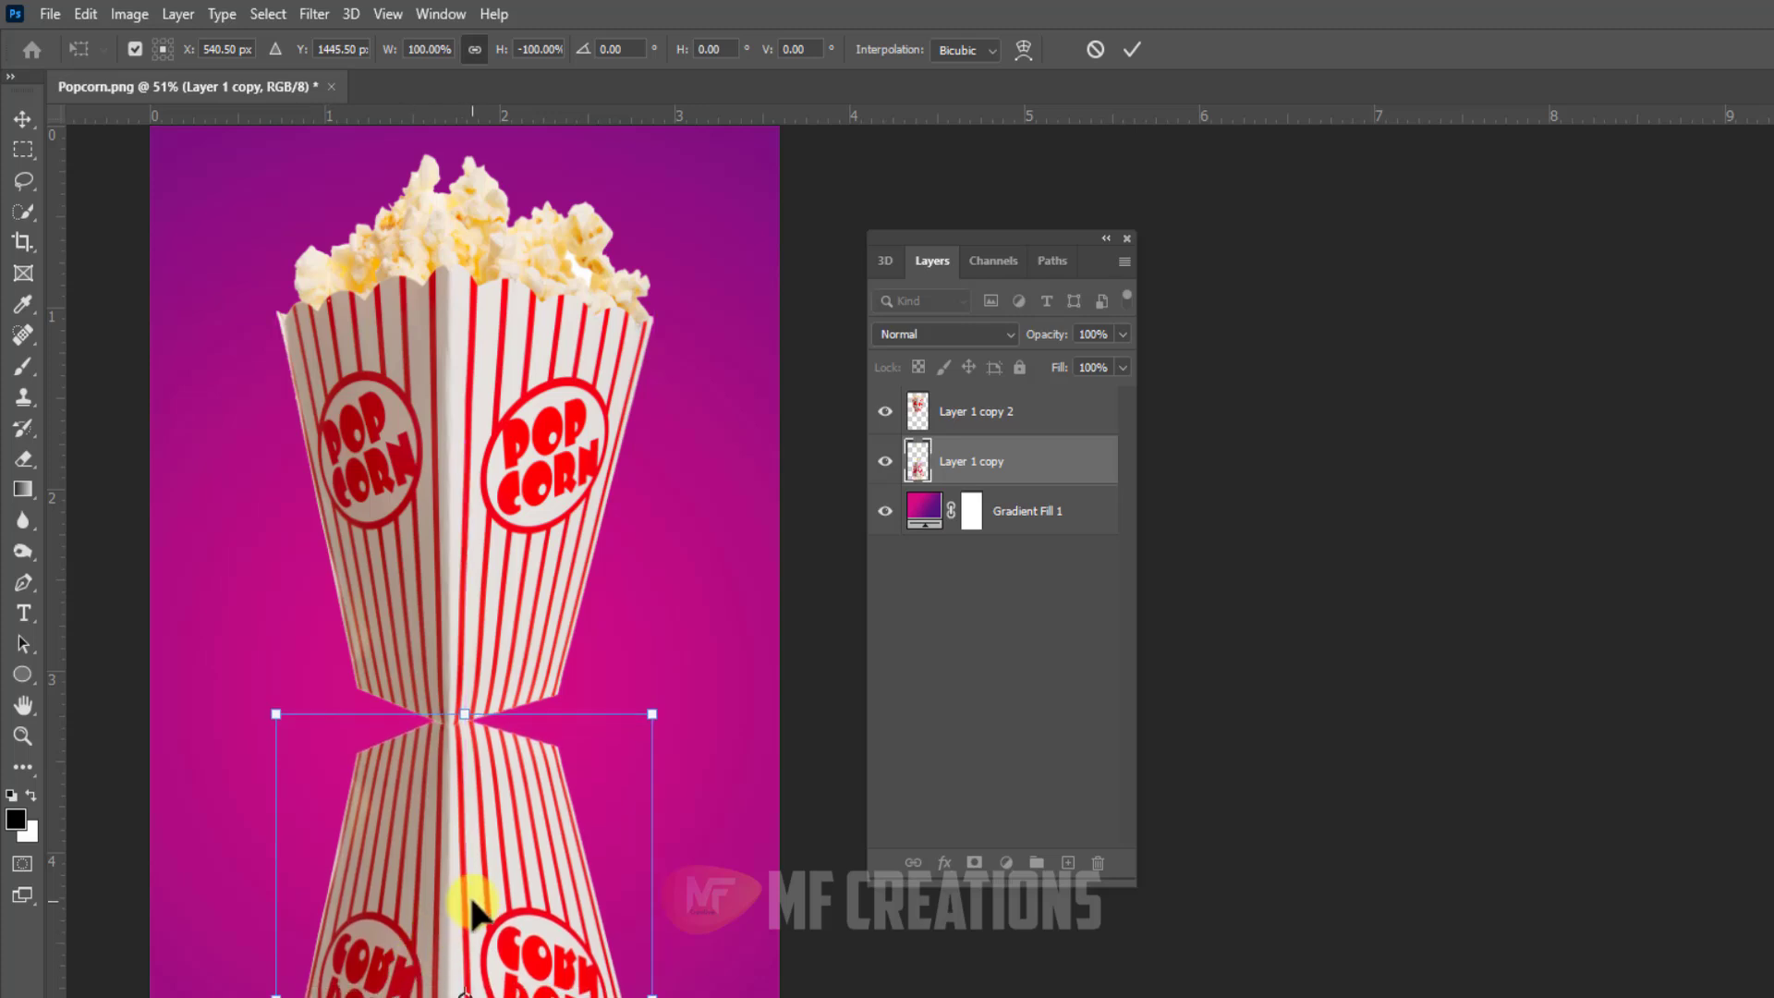
key(Down)
key(Down)
key(Down)
key(Down)
key(Down)
key(Down)
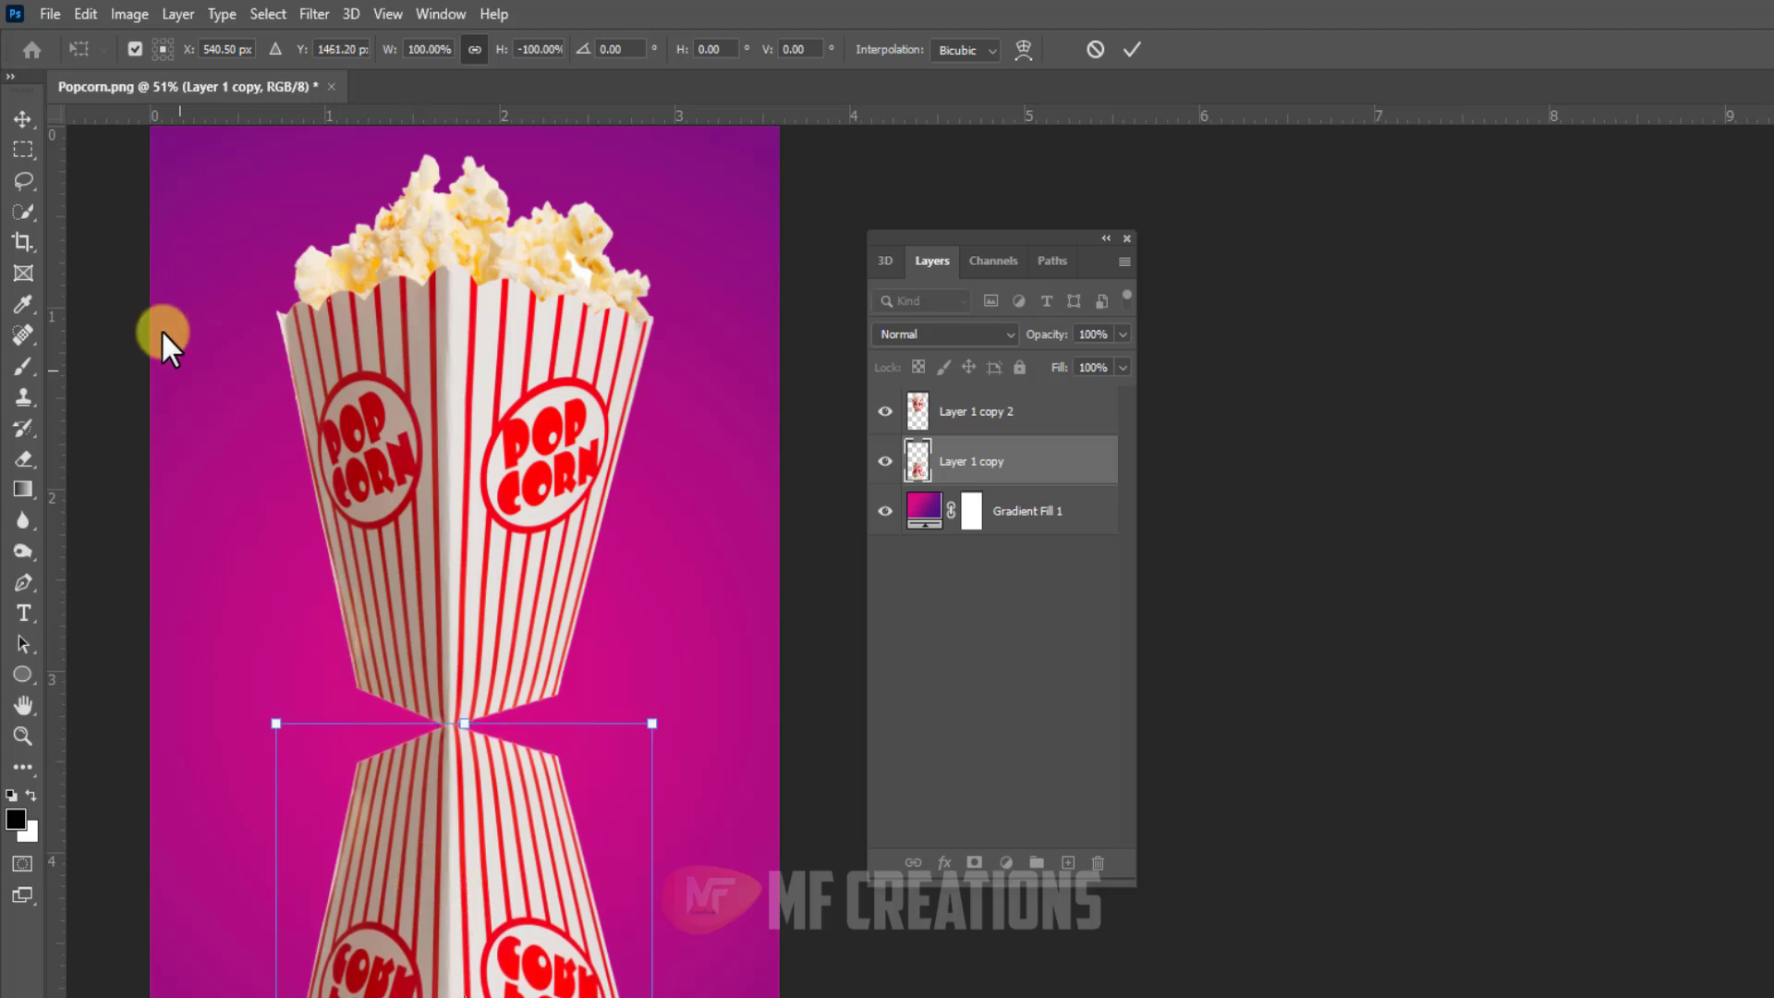
Step: Commit the flip and draw a Perspective Warp plane pinned to the reflection's left face
click(1137, 50)
click(85, 14)
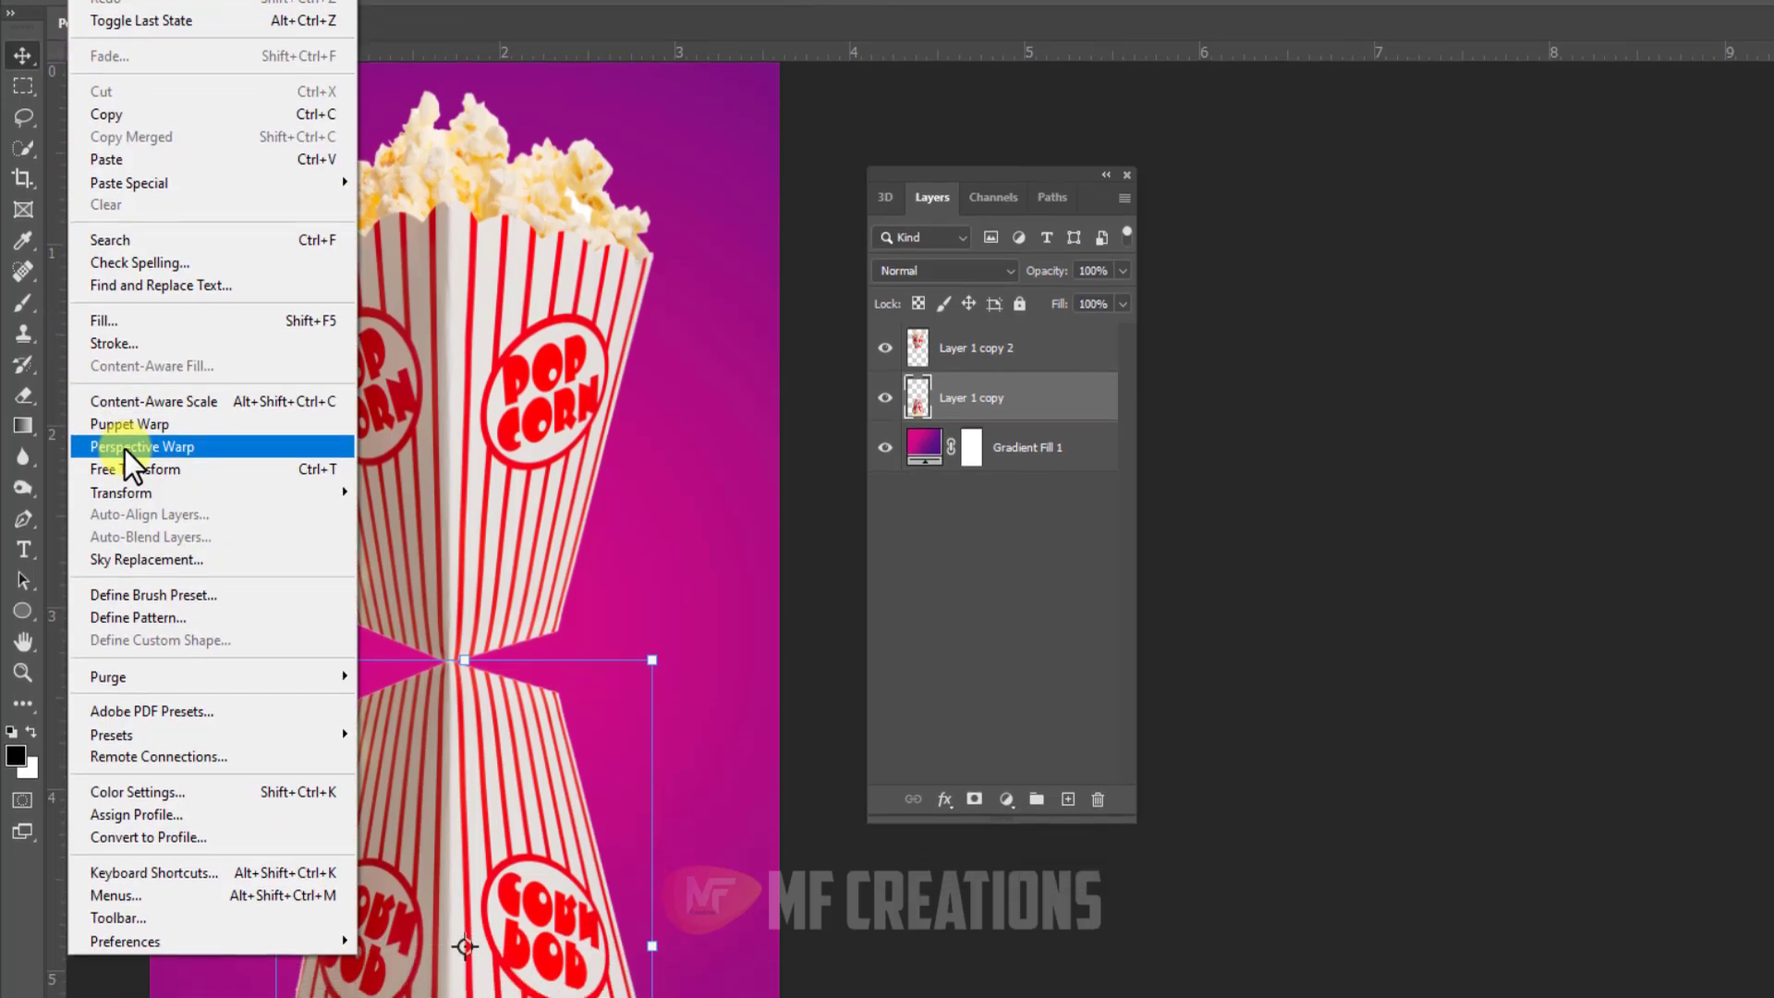
click(129, 447)
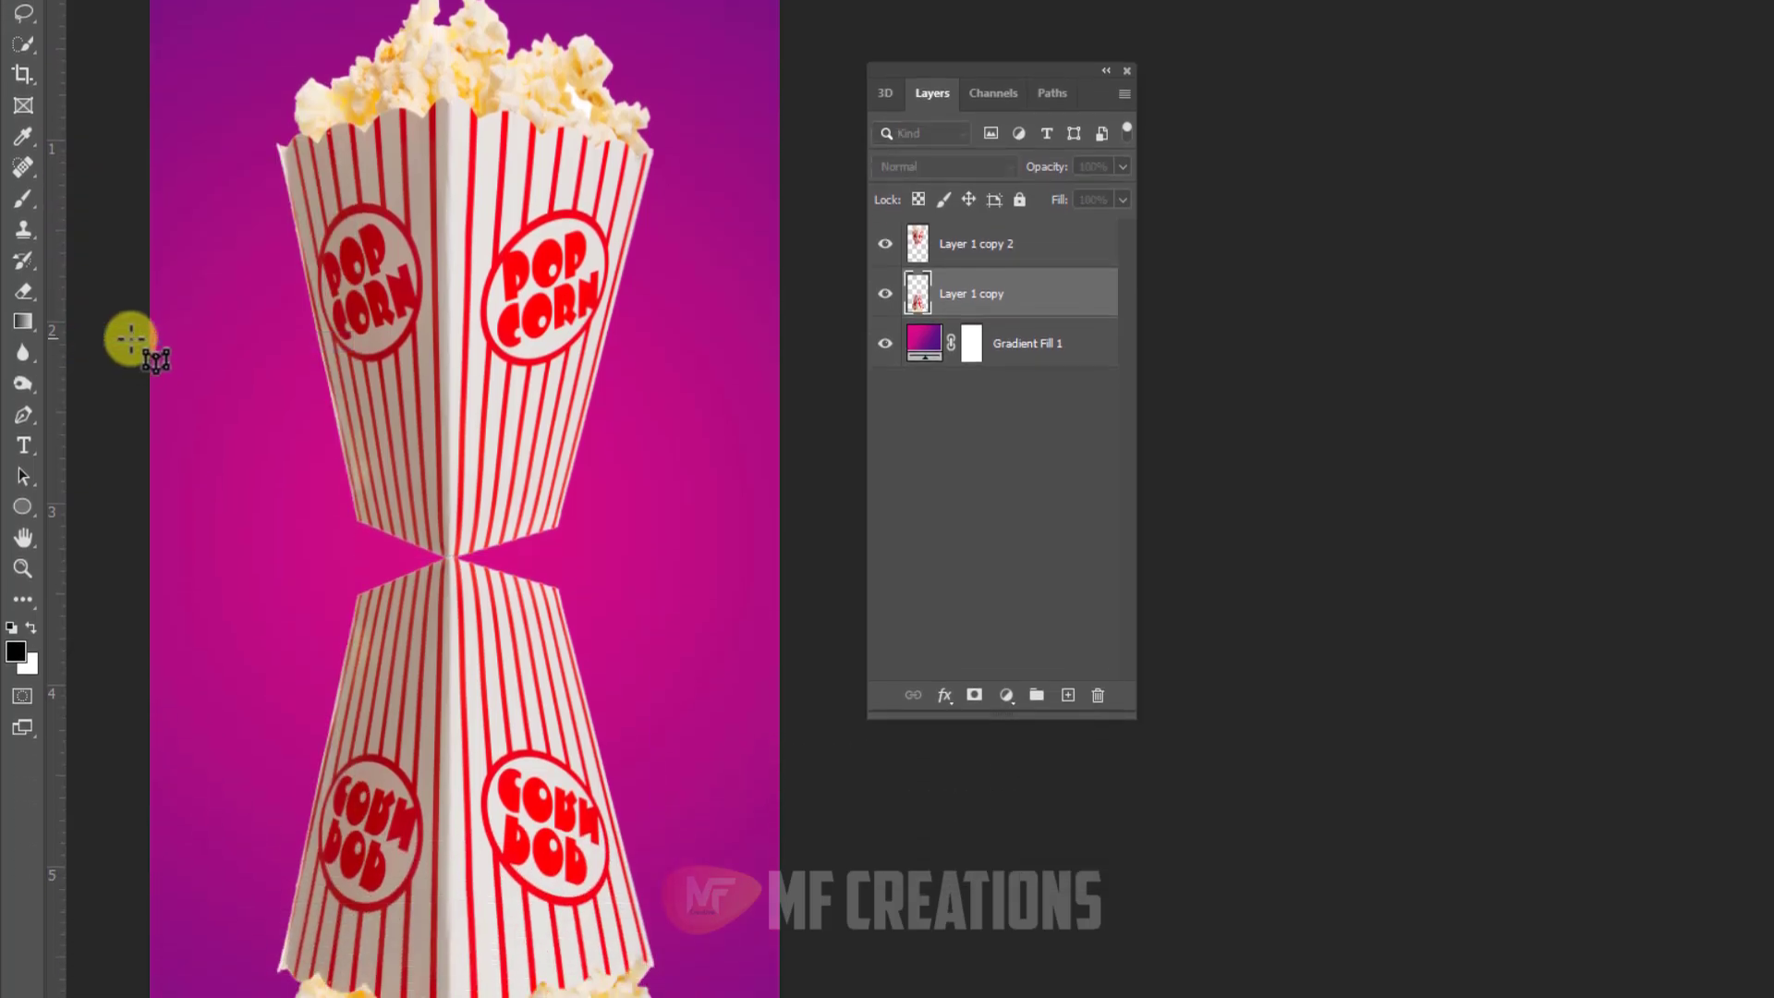
drag(323, 580, 472, 975)
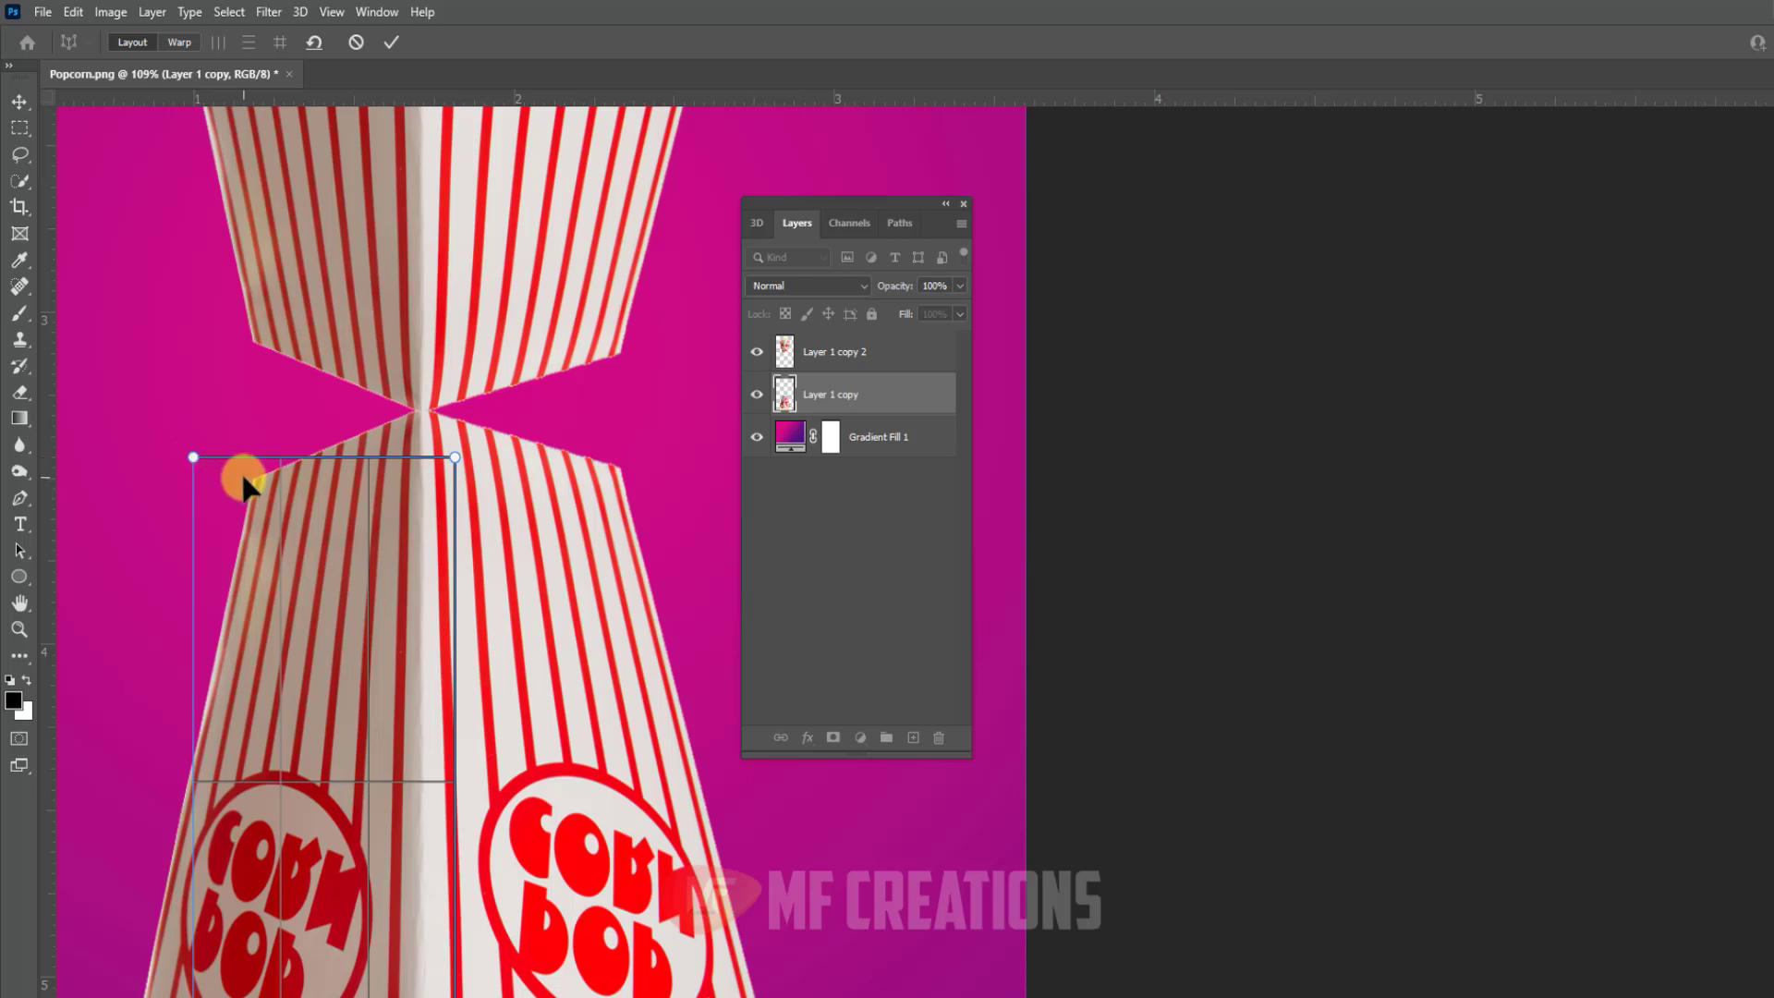
drag(193, 456, 247, 479)
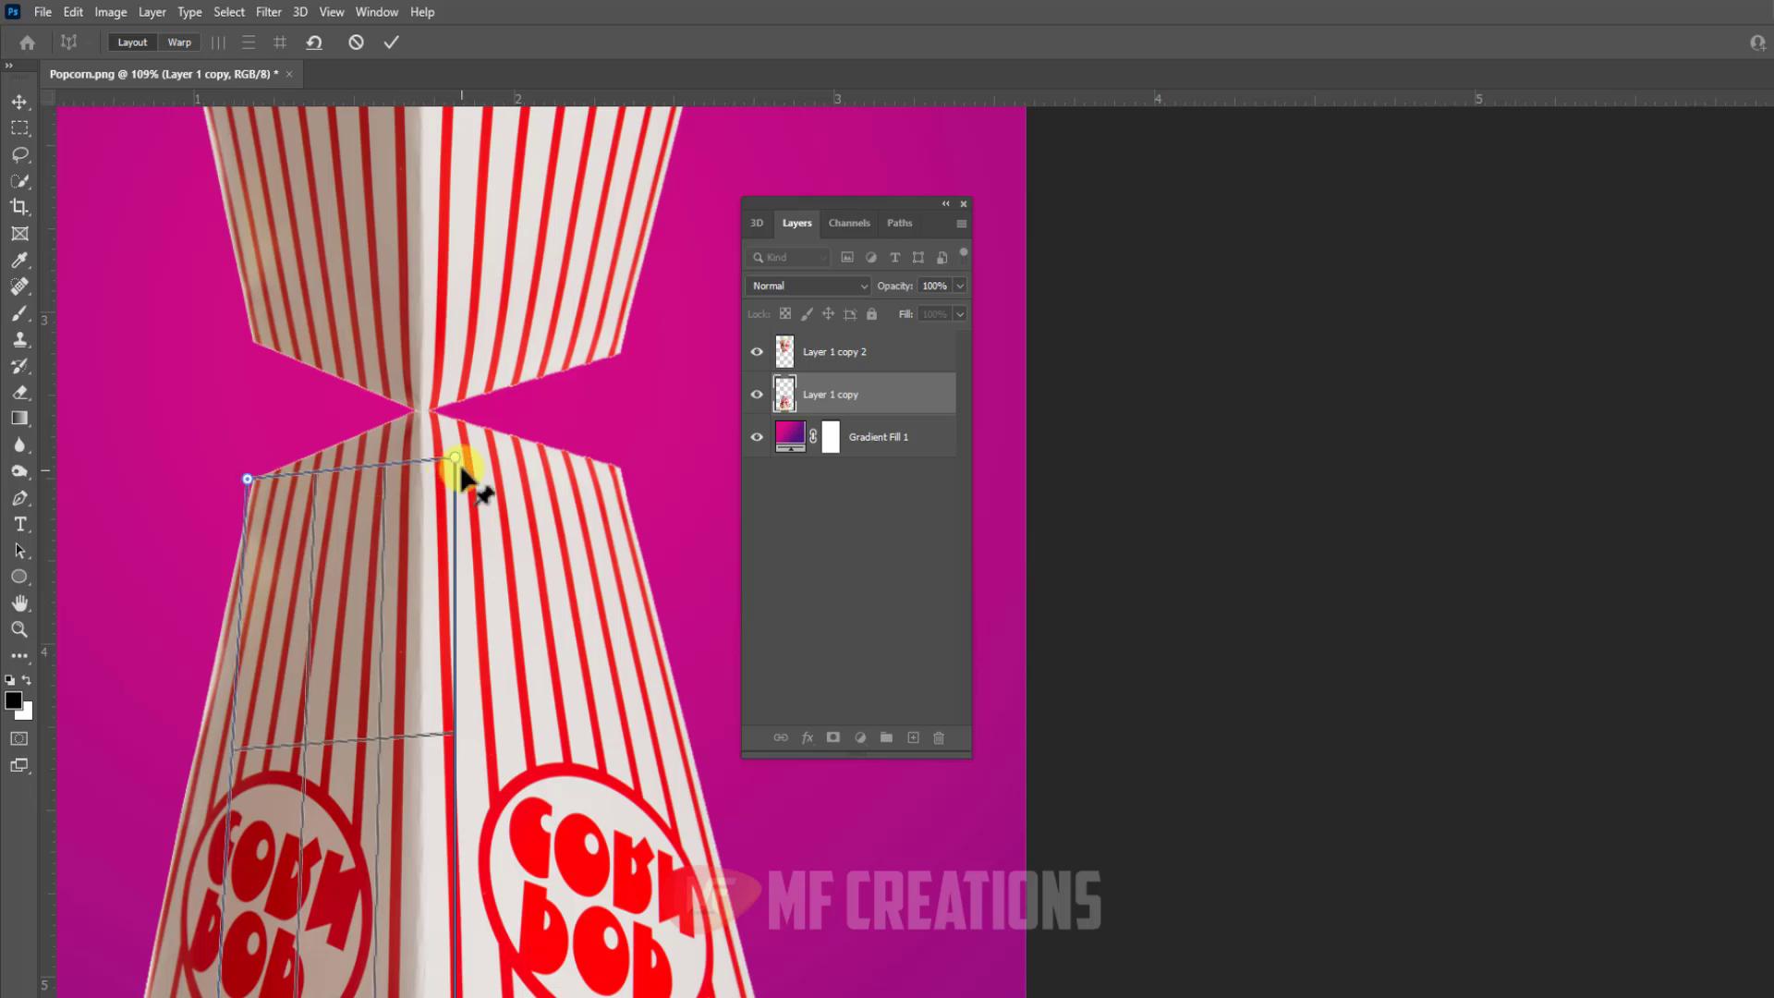
drag(455, 459, 420, 408)
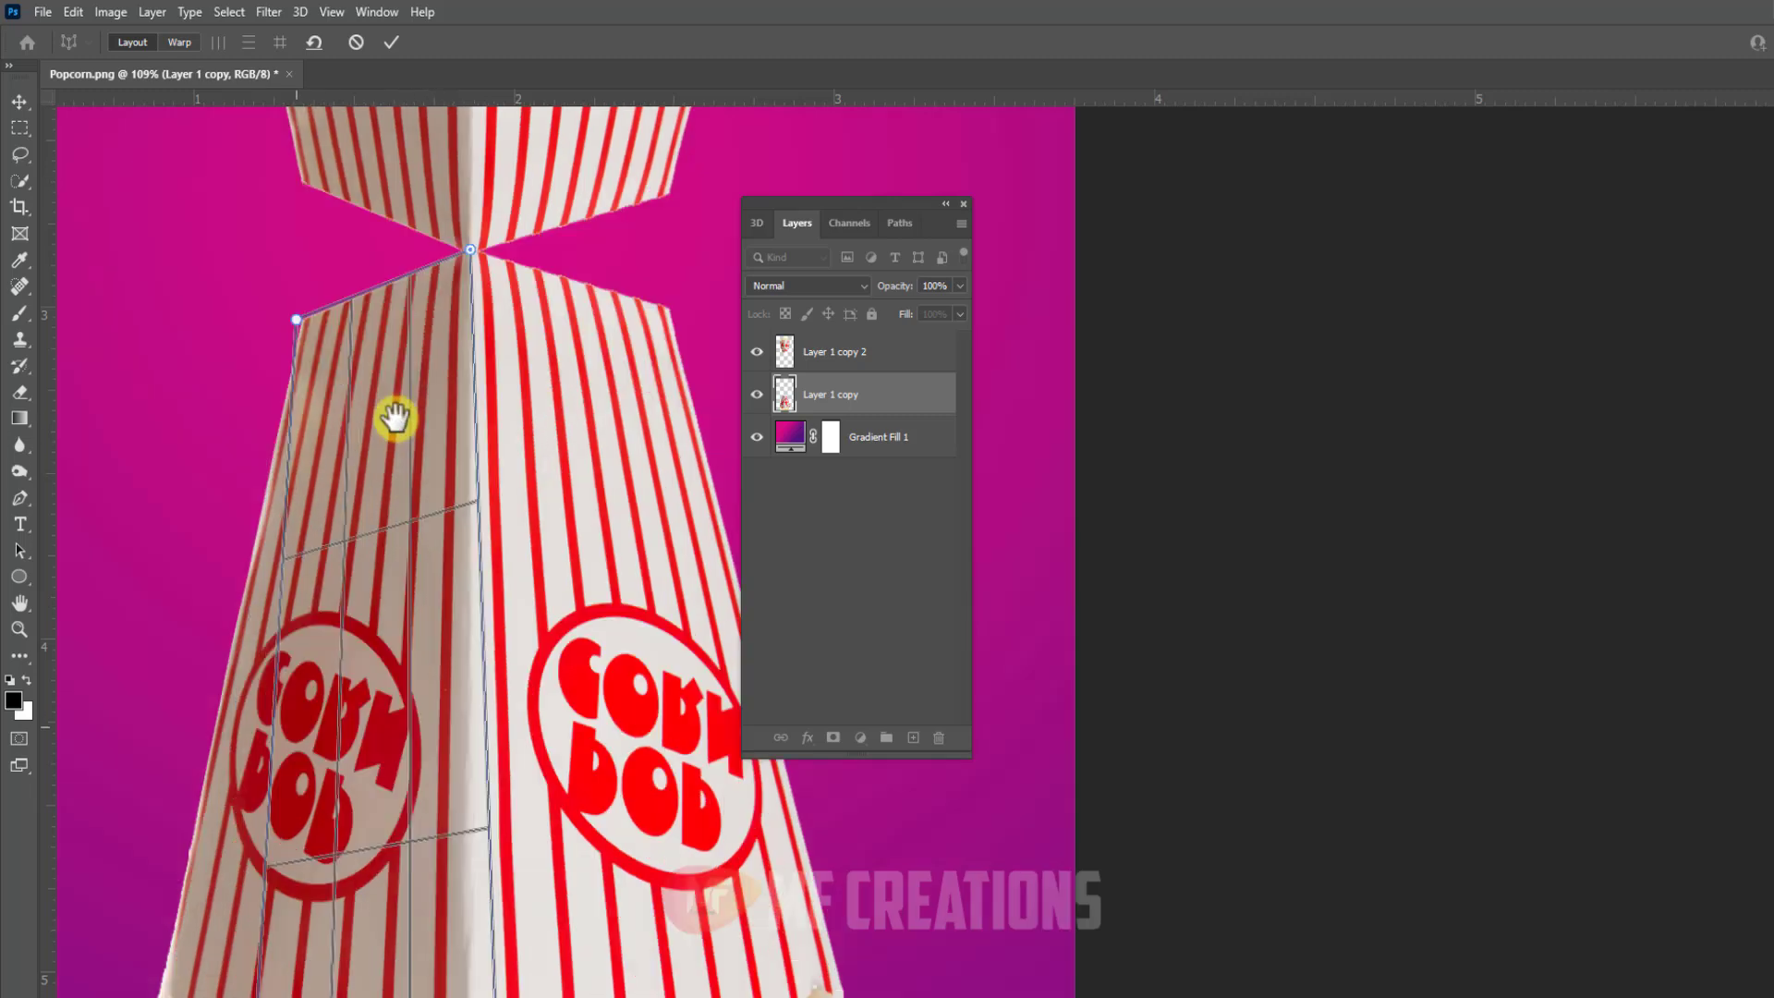
drag(388, 475, 360, 474)
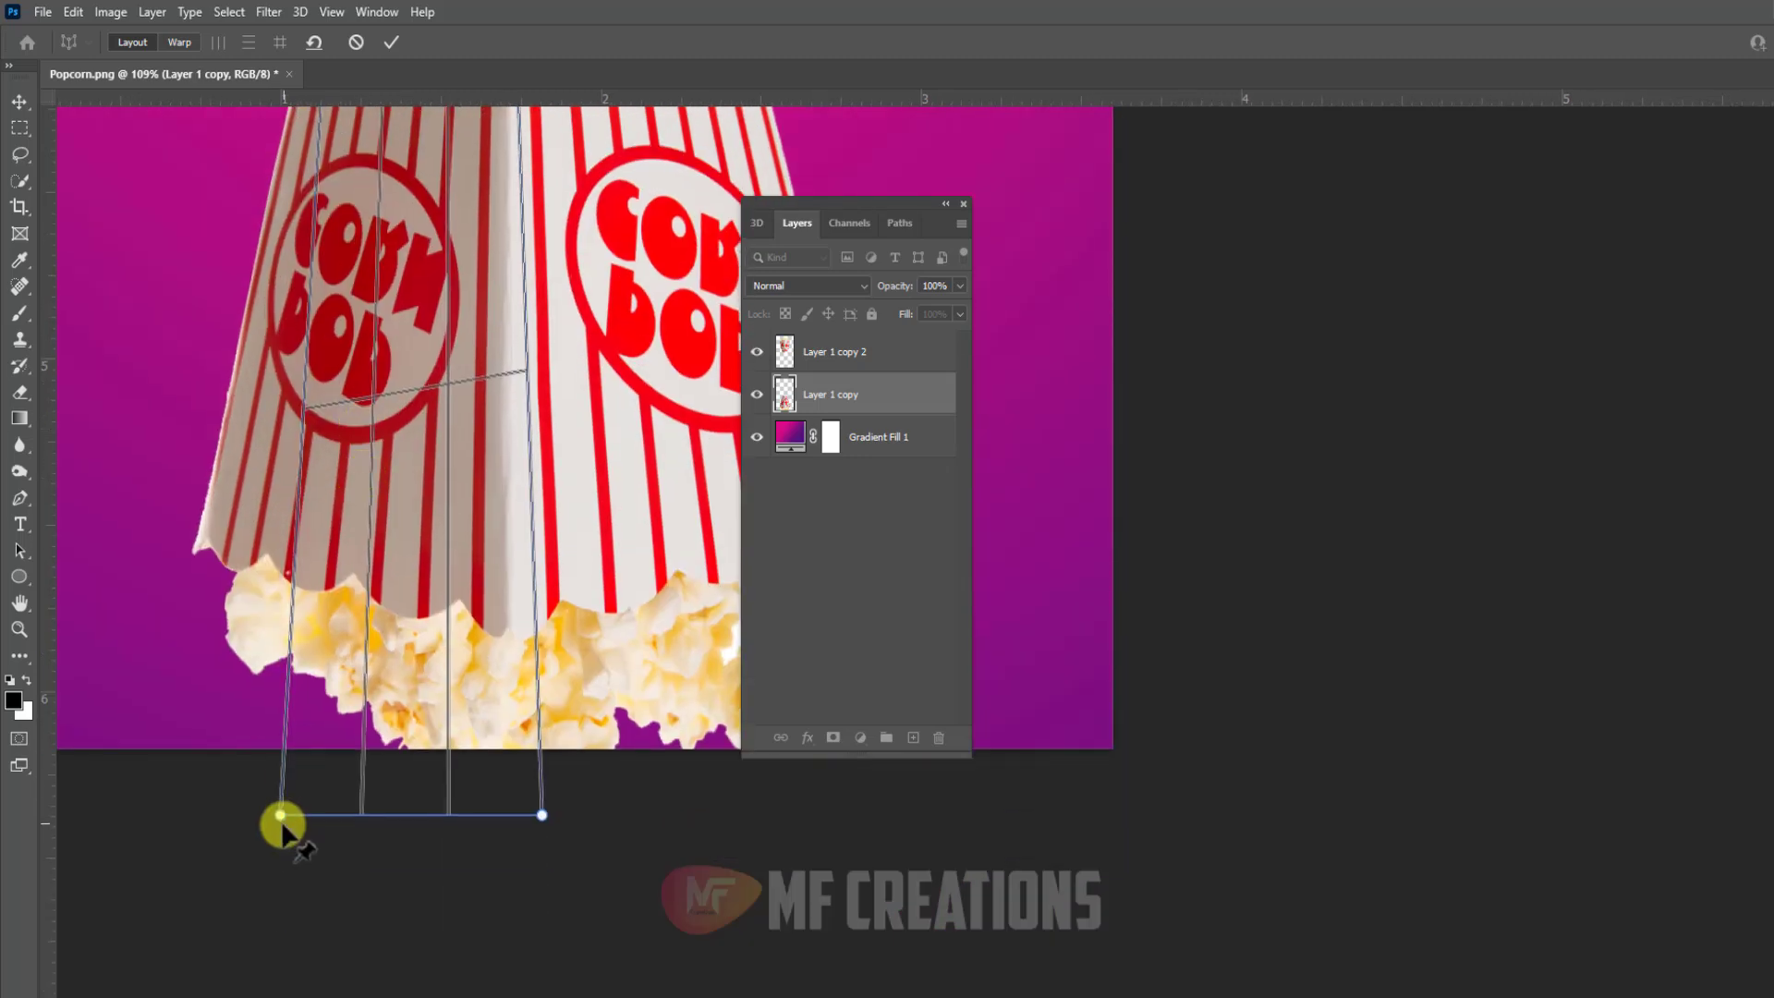
drag(280, 815, 185, 578)
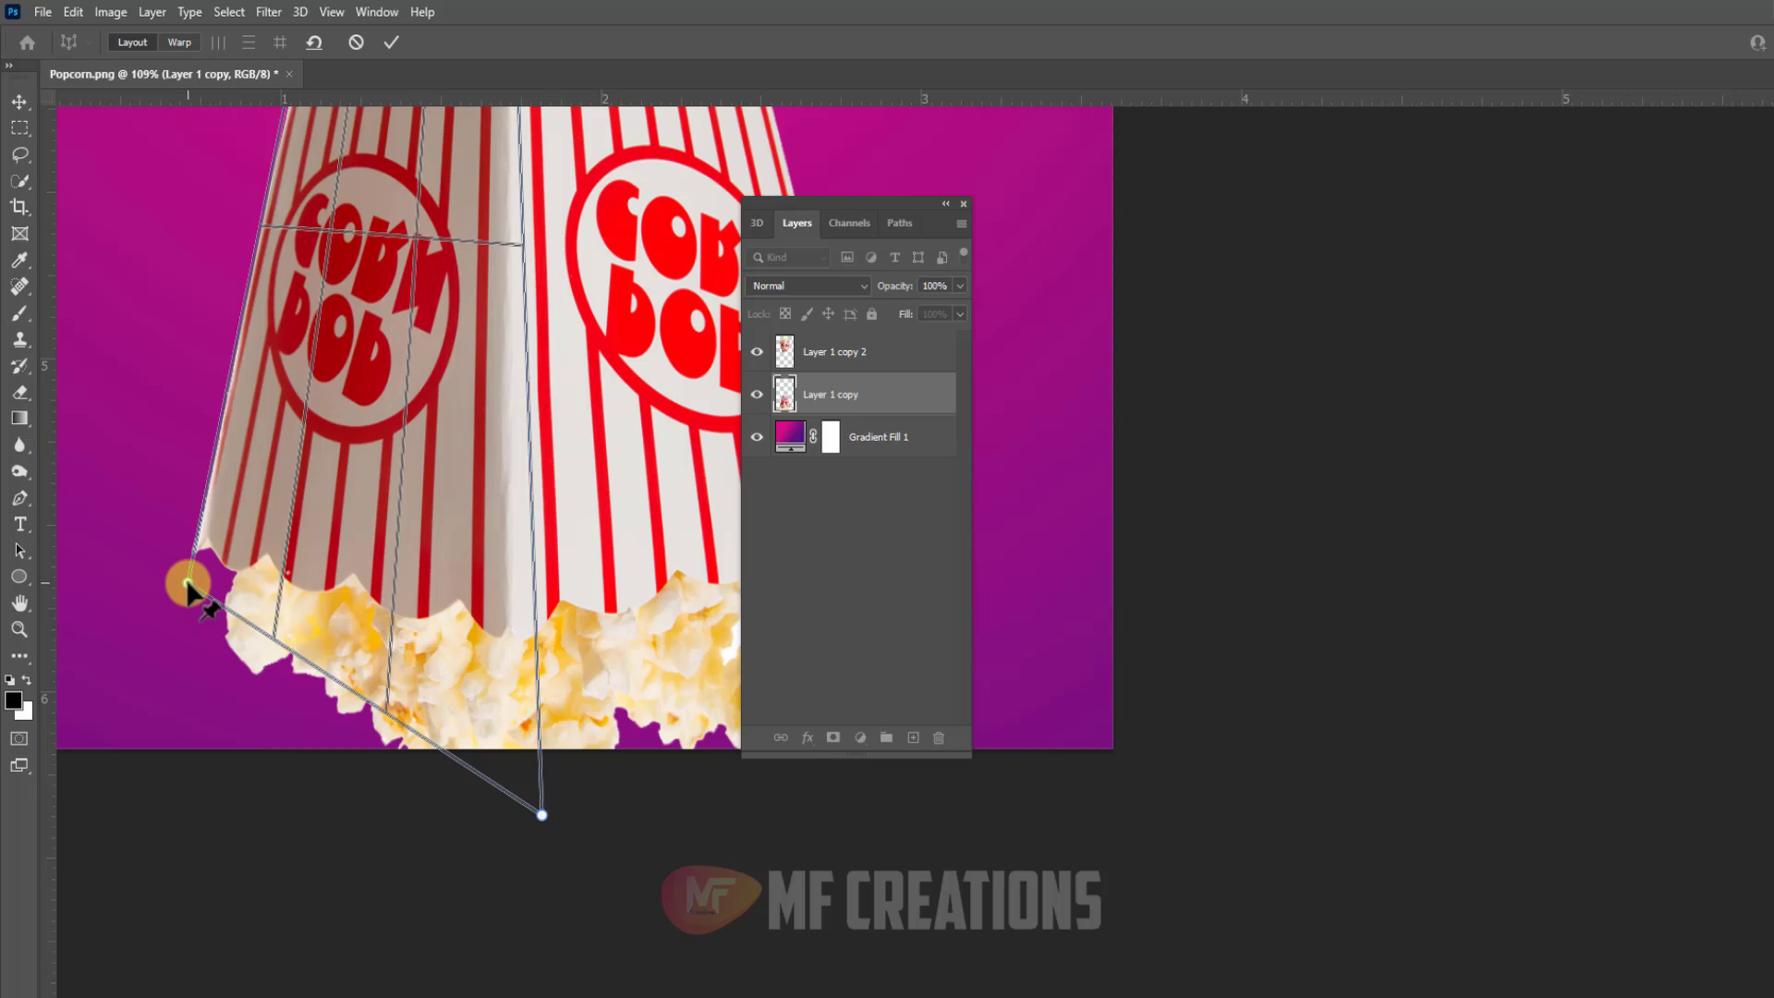
drag(536, 801, 514, 785)
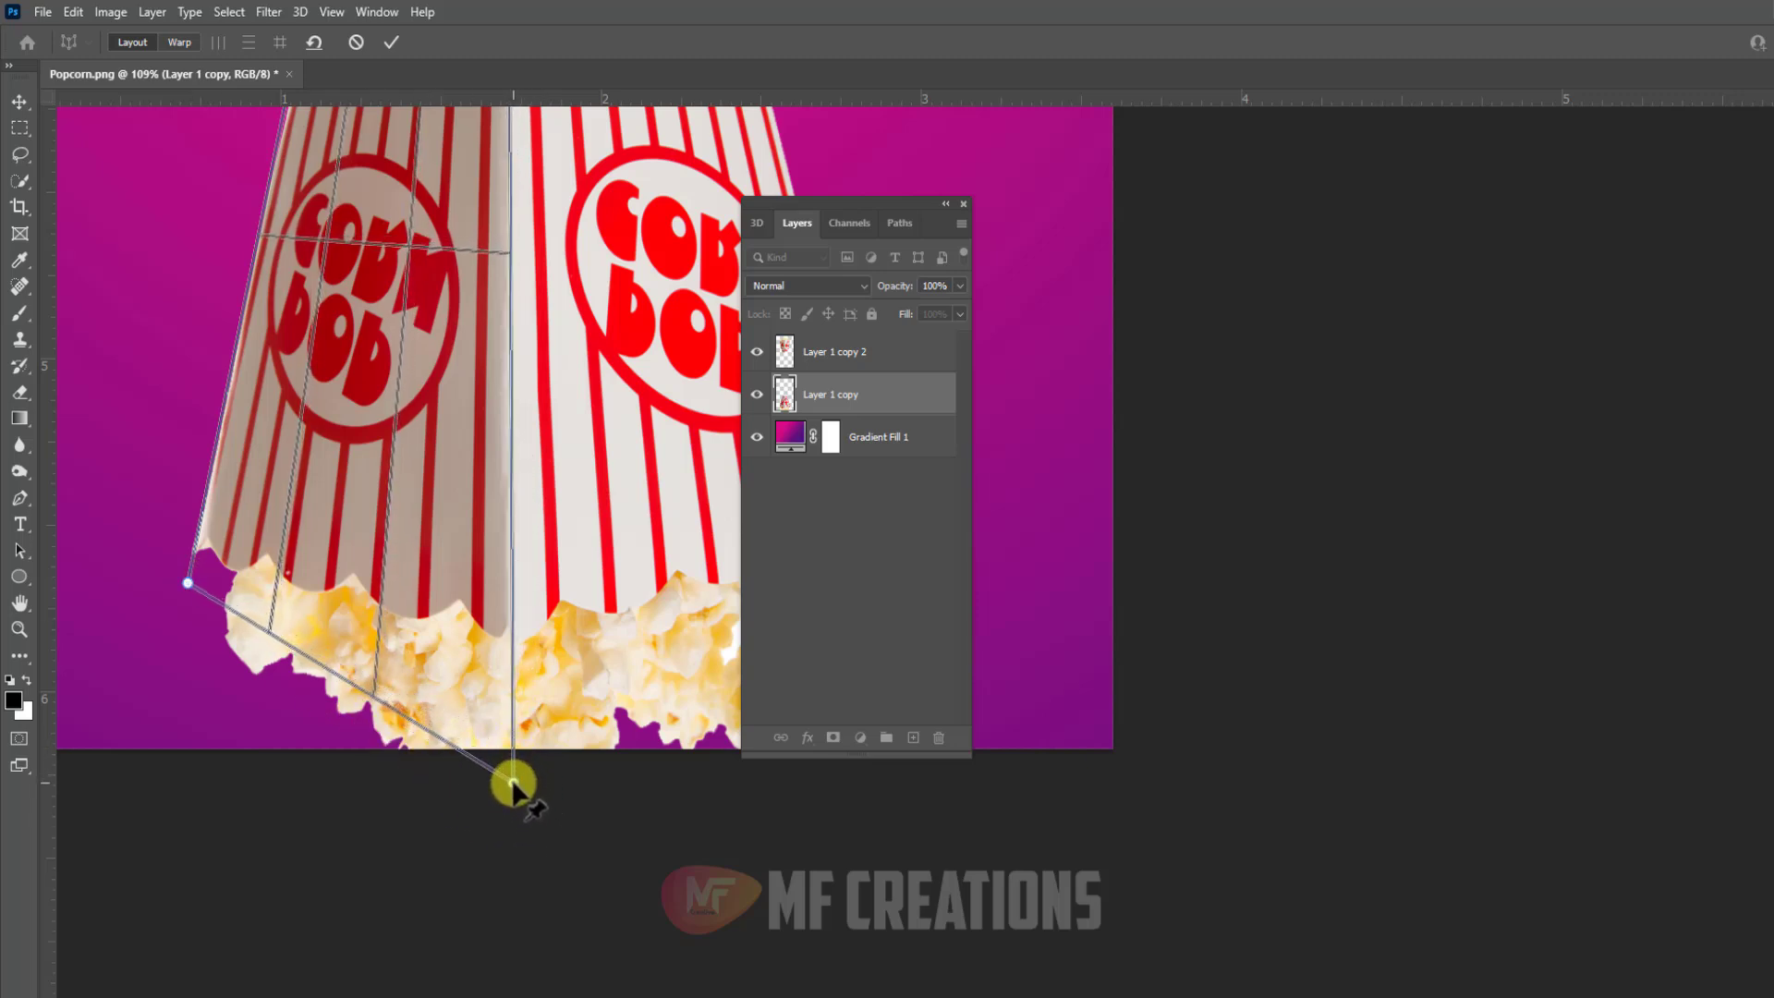
Step: Add a second perspective plane over the right face, pinning its corners to the box edges
key(ctrl+0)
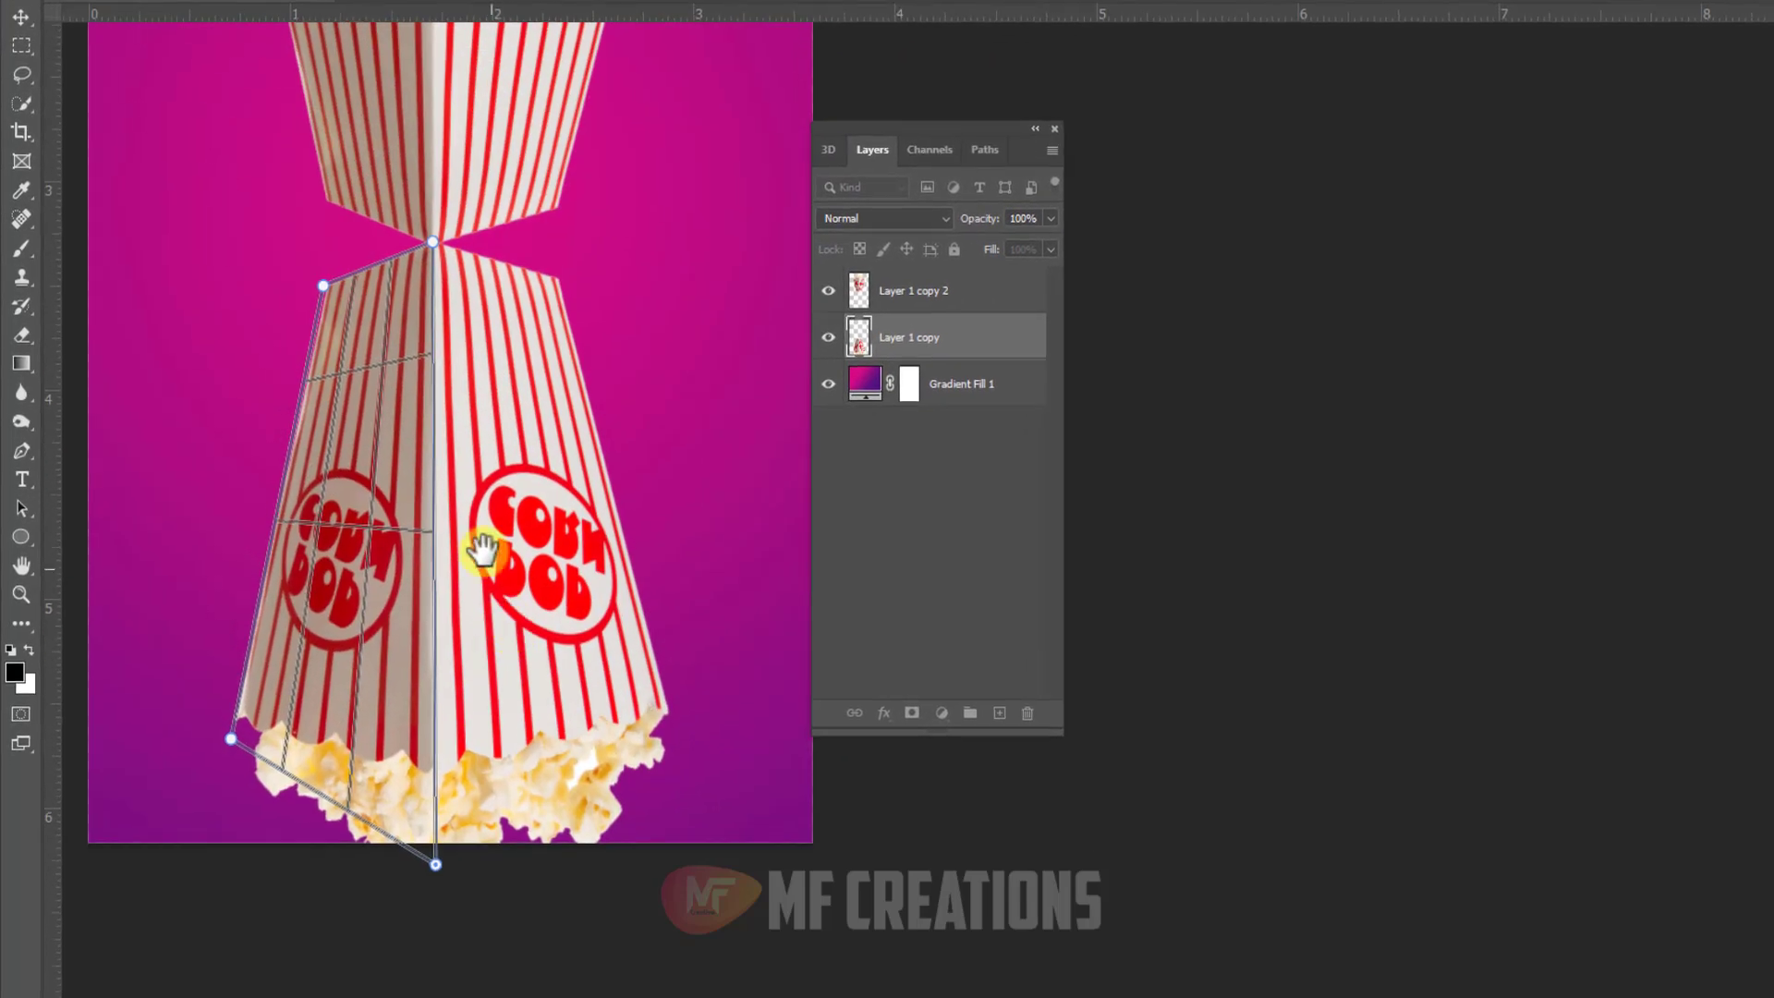
drag(457, 252, 654, 839)
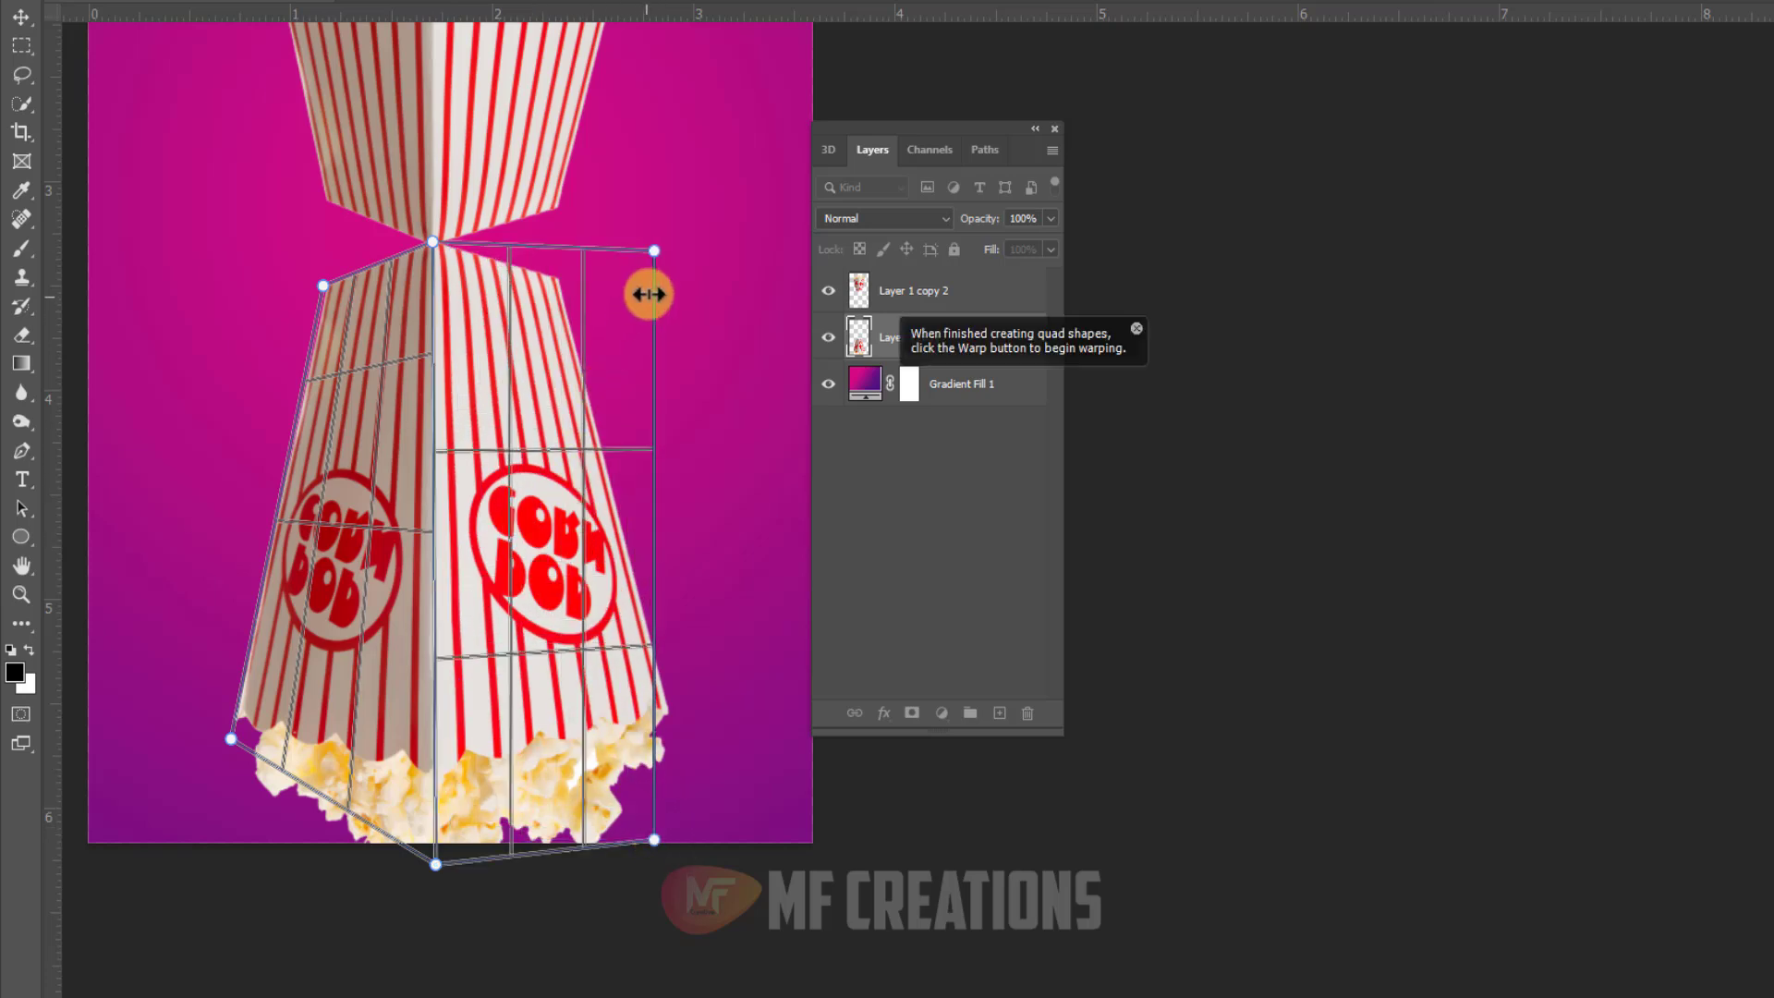
drag(654, 250, 559, 275)
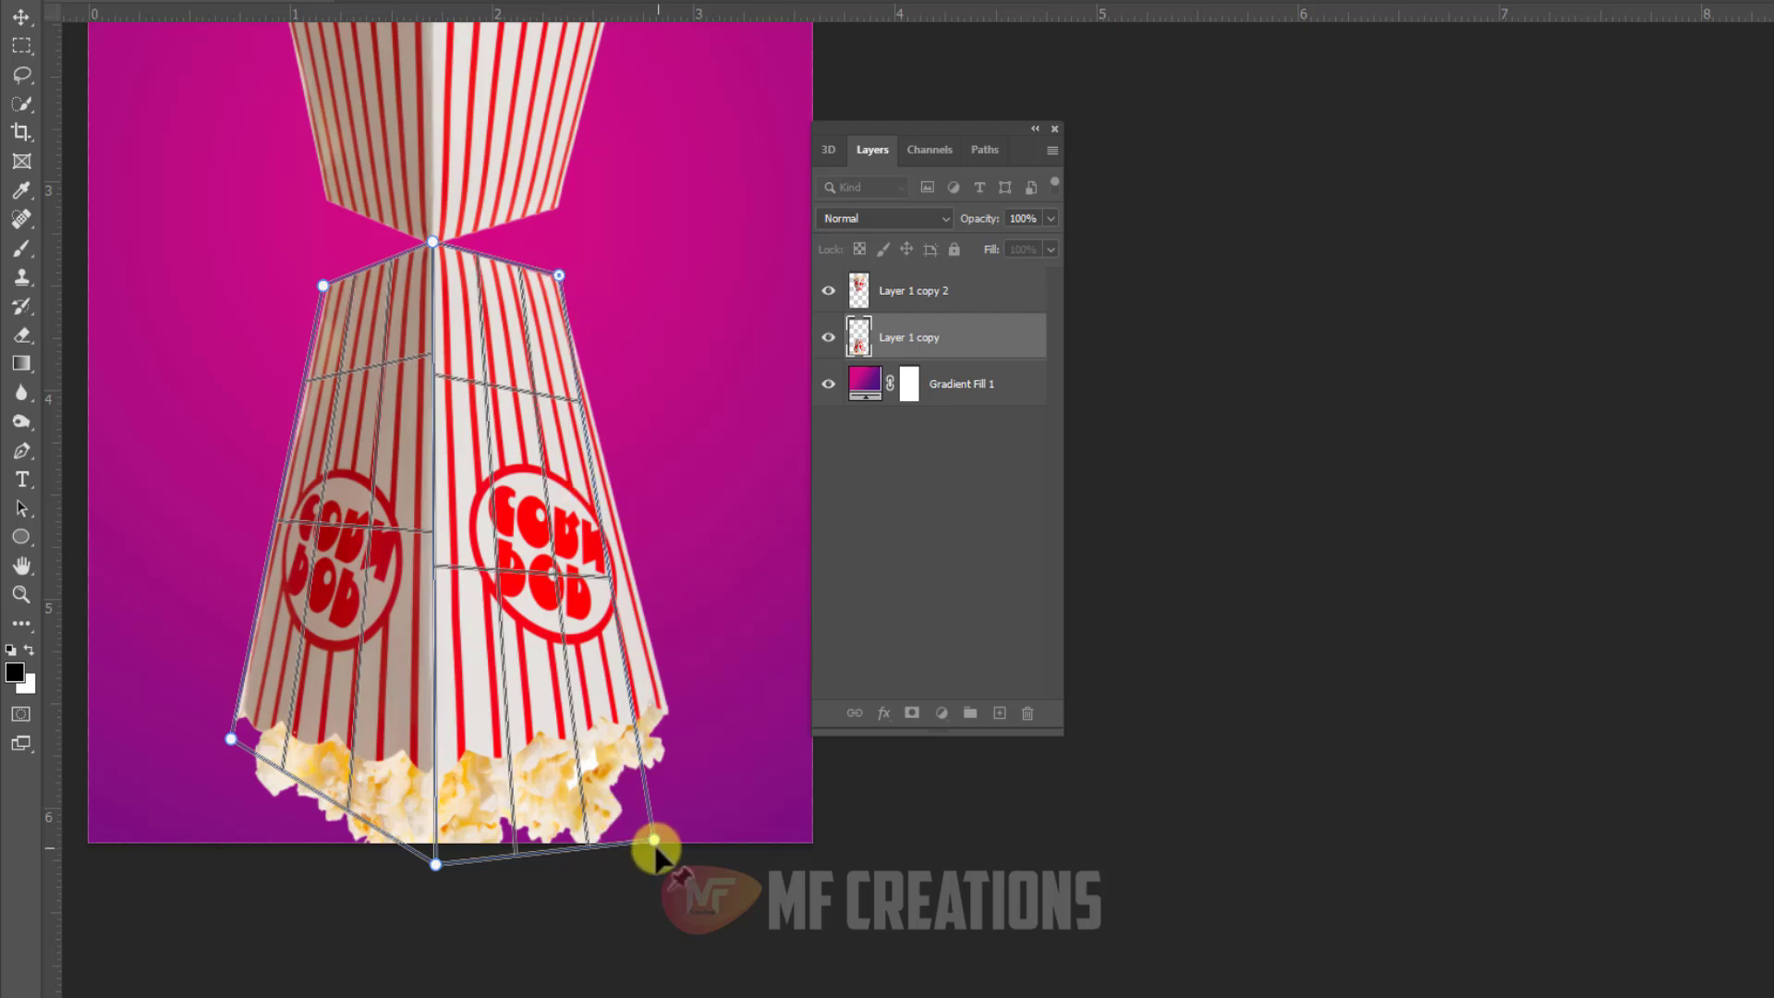
drag(655, 841, 673, 731)
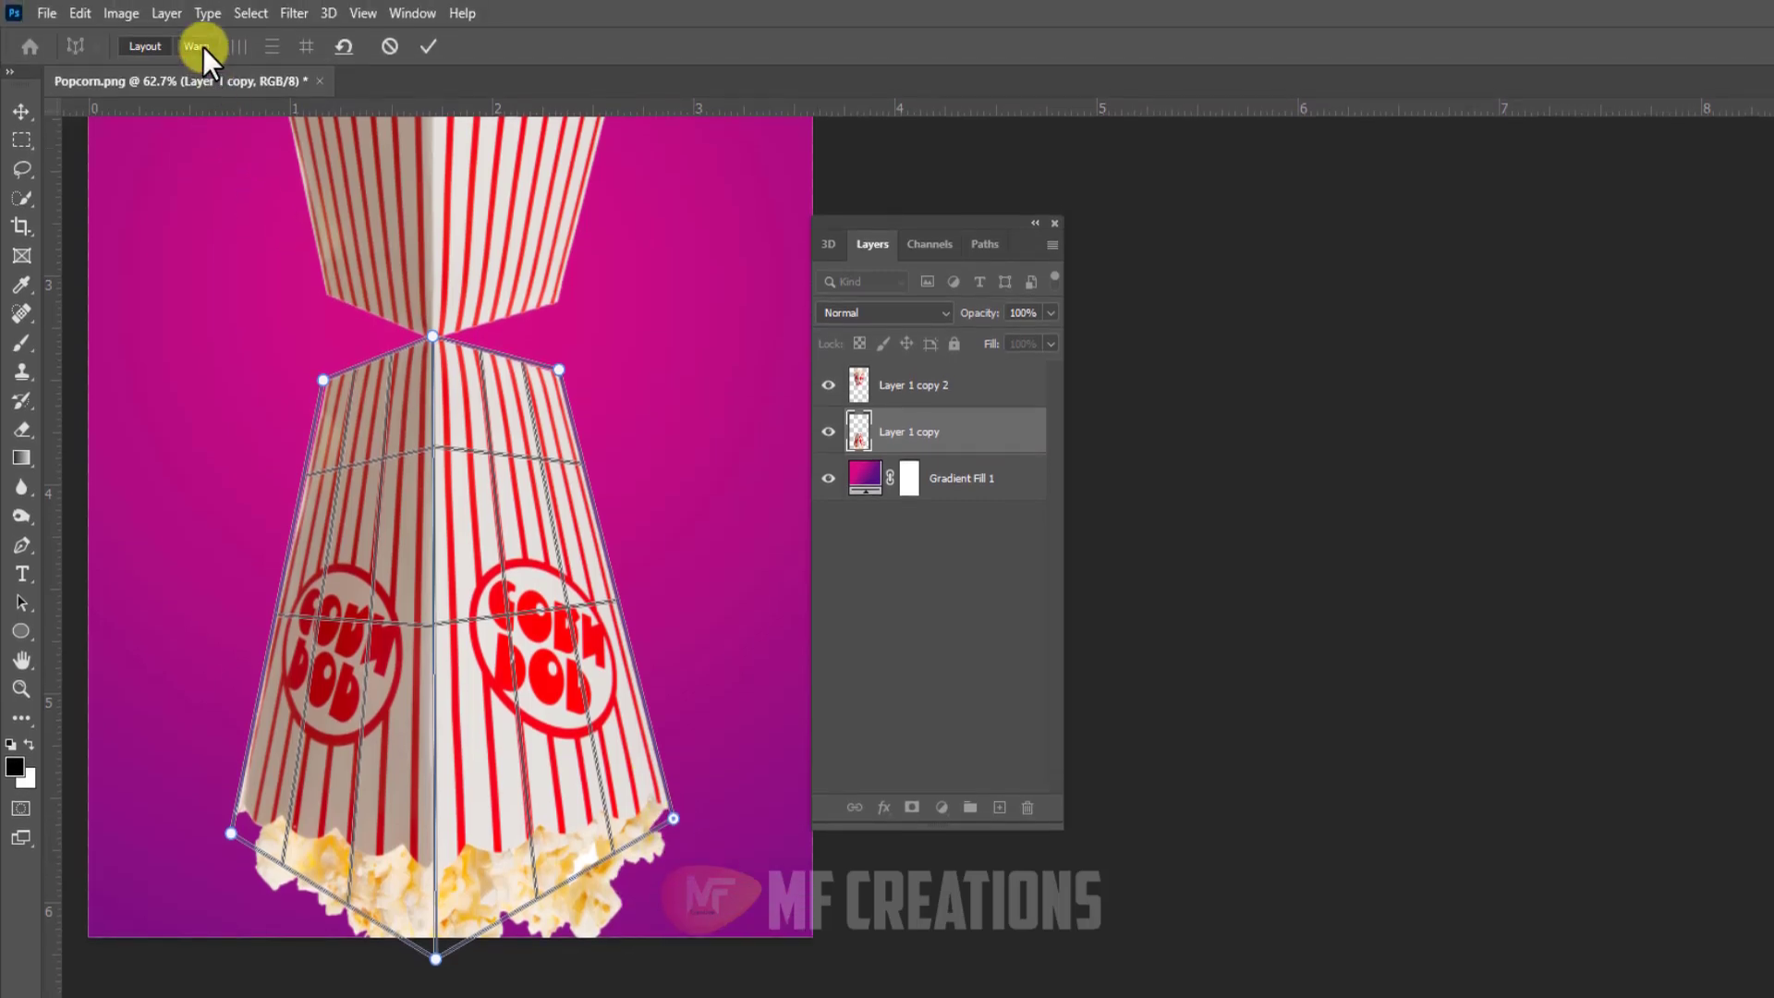
Step: Switch to Warp mode and lift the reflection's top-left and top-right corners to meet the box
click(202, 46)
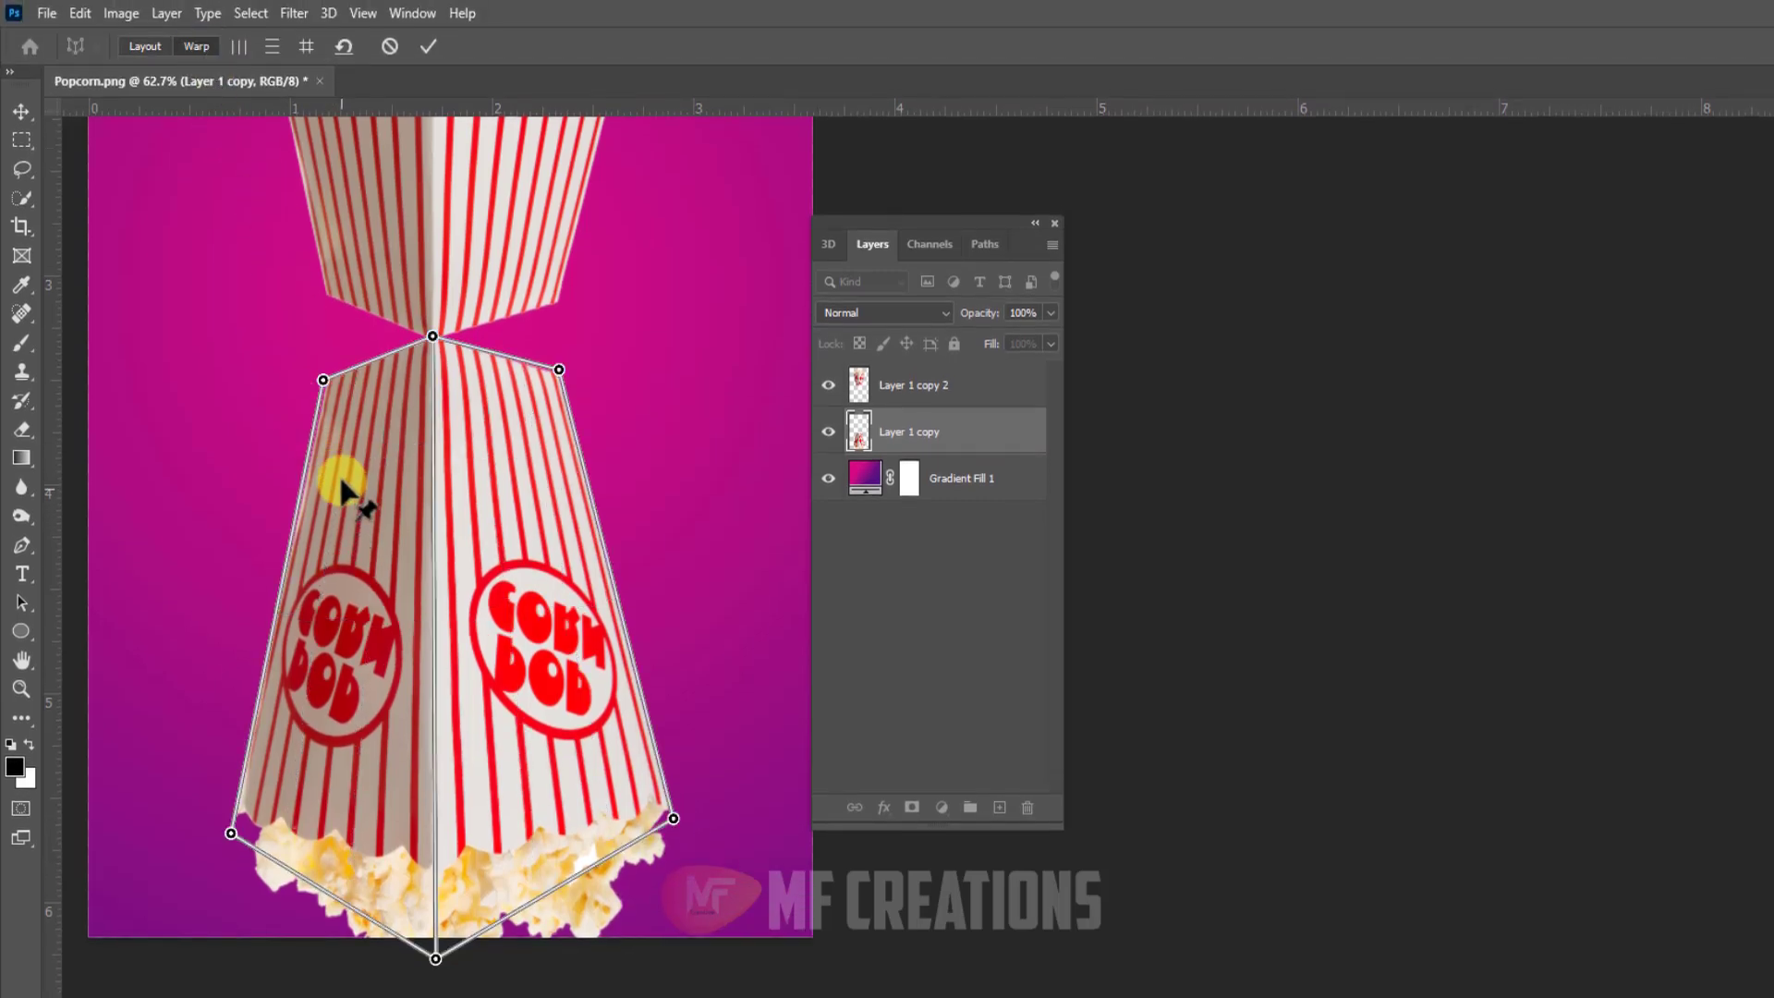
scroll(342, 462, up, 5)
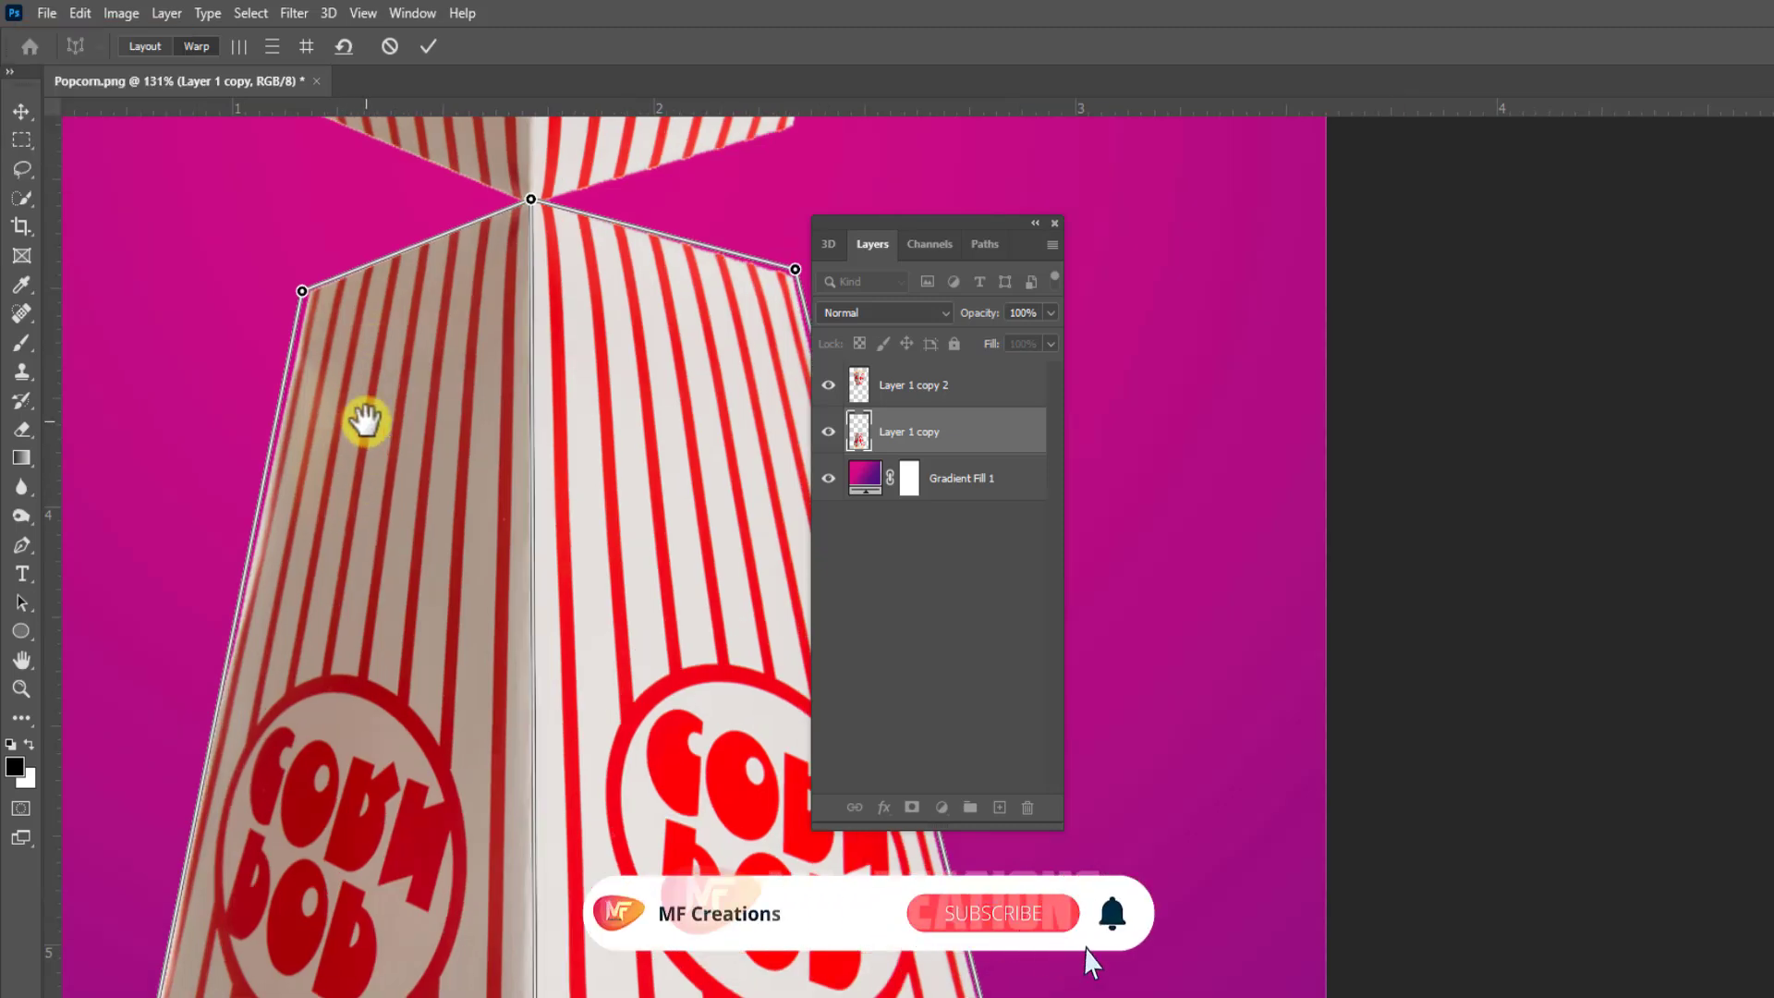
mouse_move(365, 420)
mouse_down()
mouse_move(352, 634)
mouse_move(285, 599)
mouse_up()
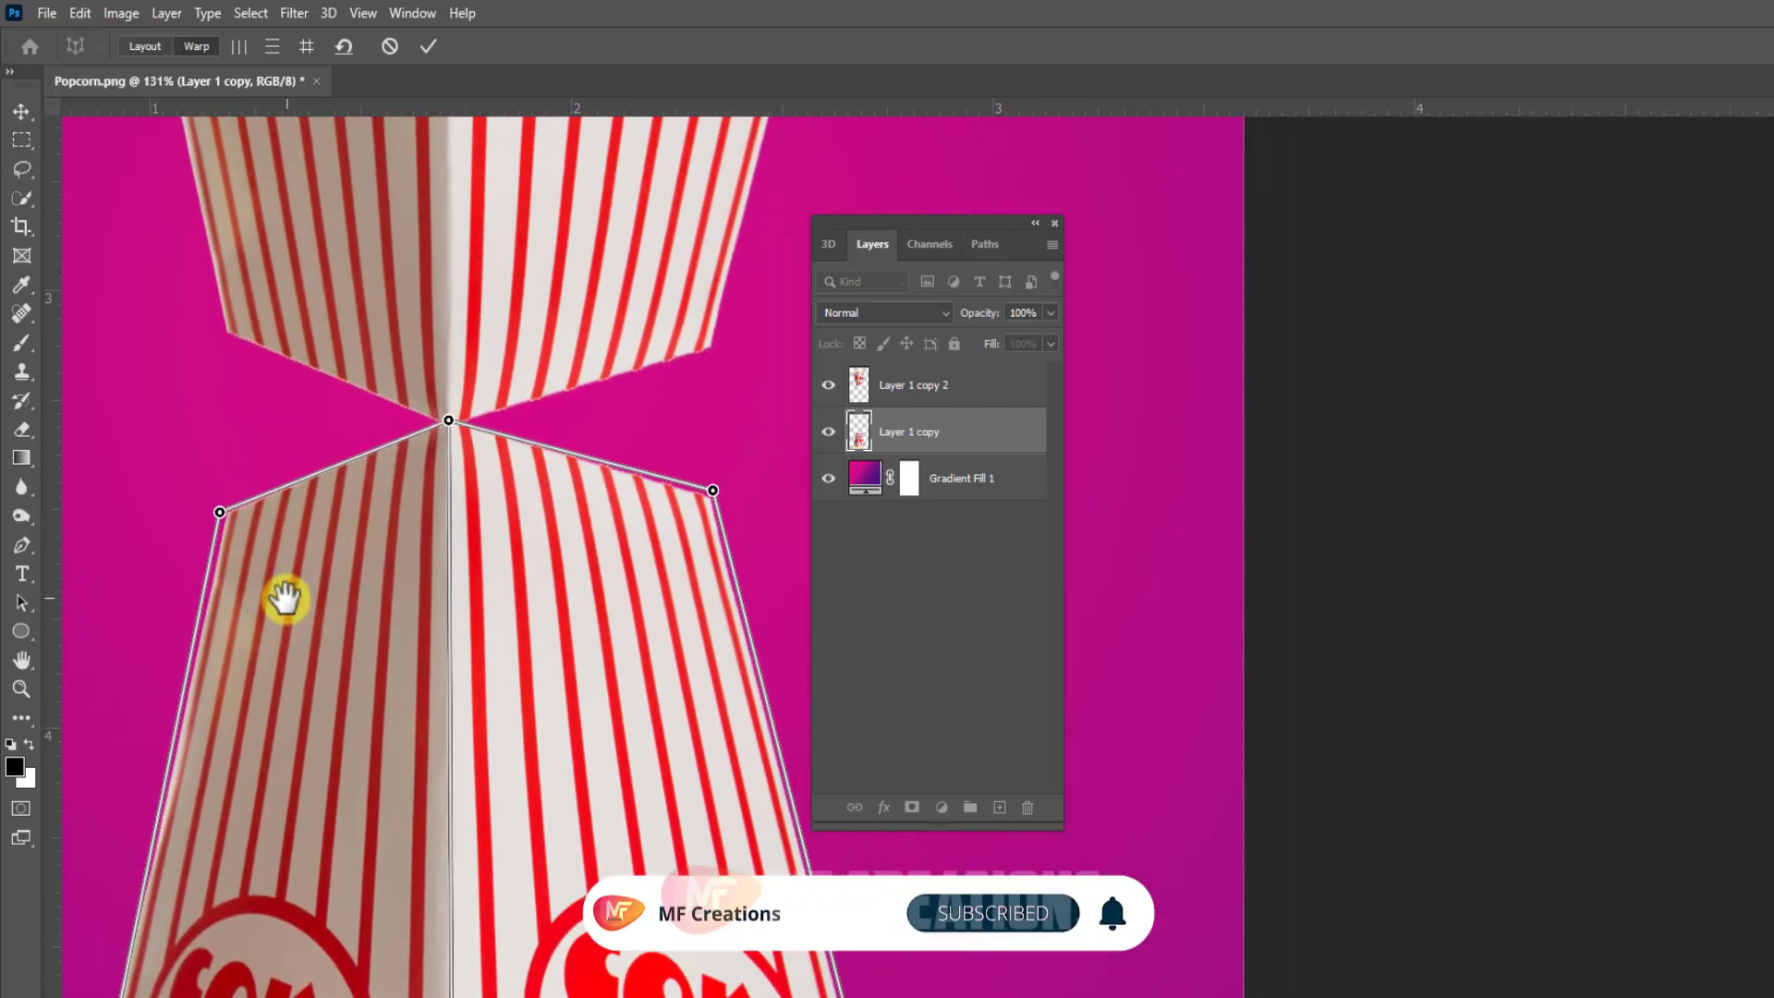
mouse_move(220, 511)
mouse_down()
mouse_move(240, 323)
mouse_move(229, 337)
mouse_move(219, 287)
mouse_up()
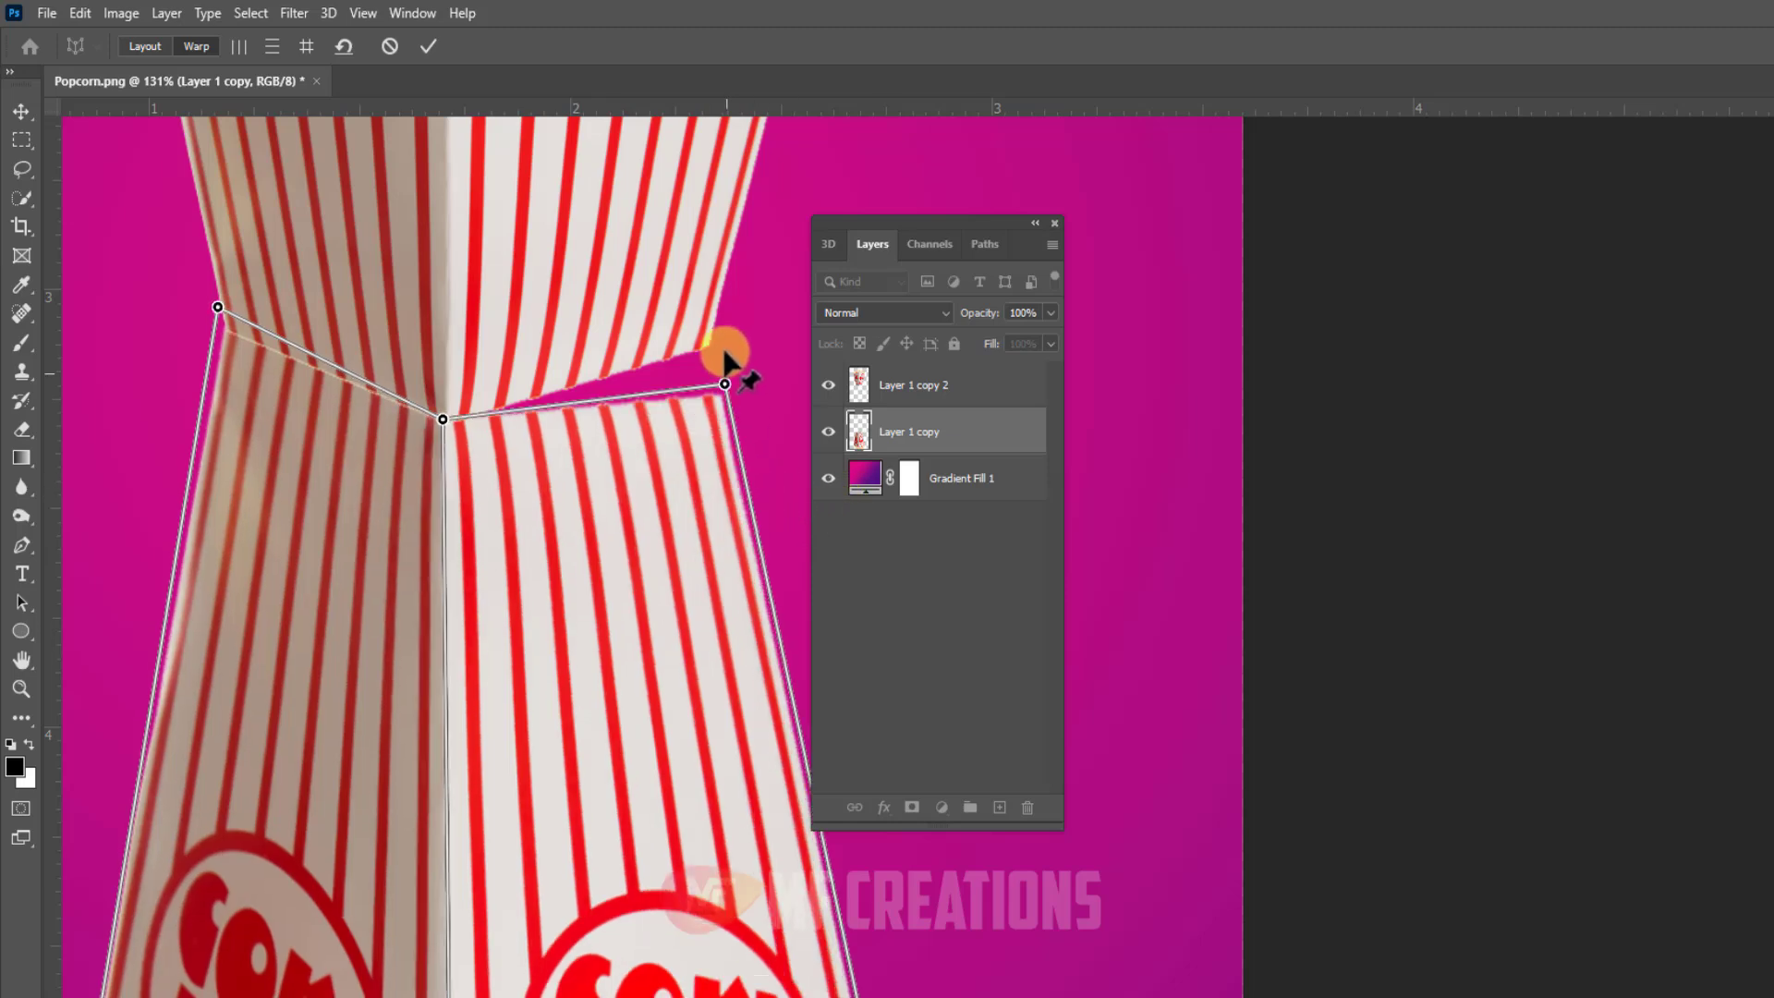
drag(716, 486, 709, 326)
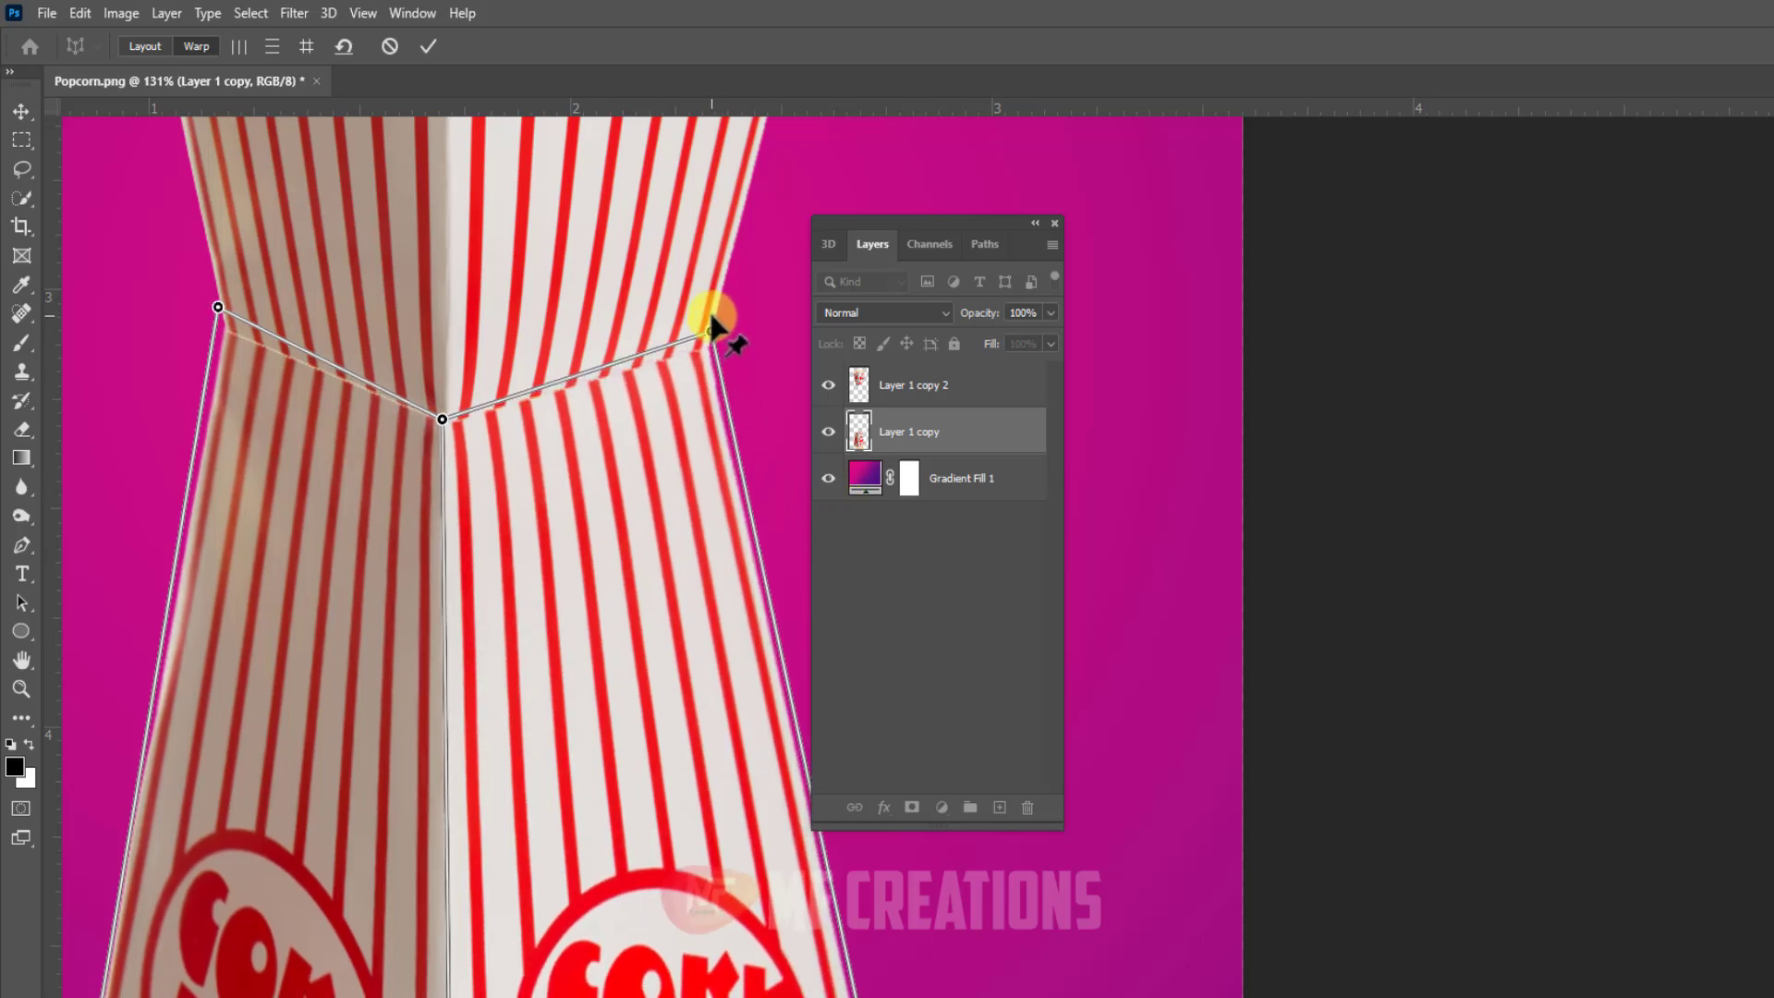
Step: Raise the reflection's lower-left, bottom and lower-right points so it tapers in perspective
scroll(515, 508, down, 2)
scroll(523, 523, down, 2)
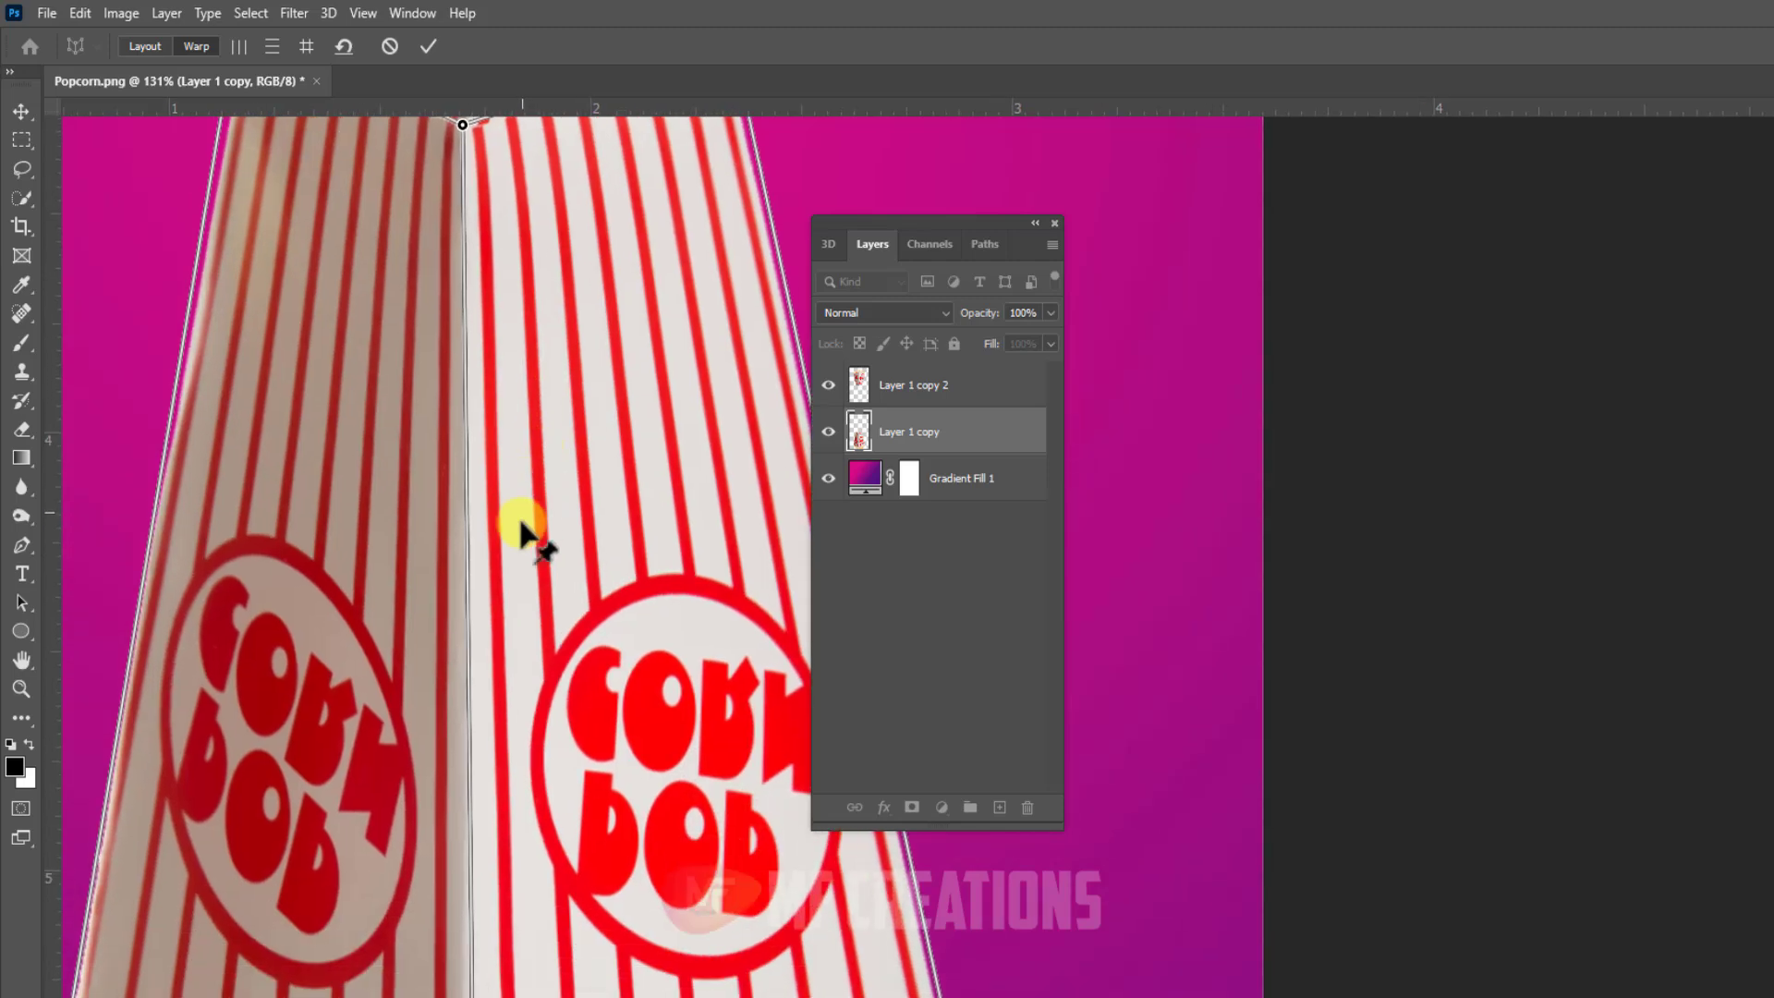
scroll(519, 555, down, 2)
scroll(517, 559, down, 1)
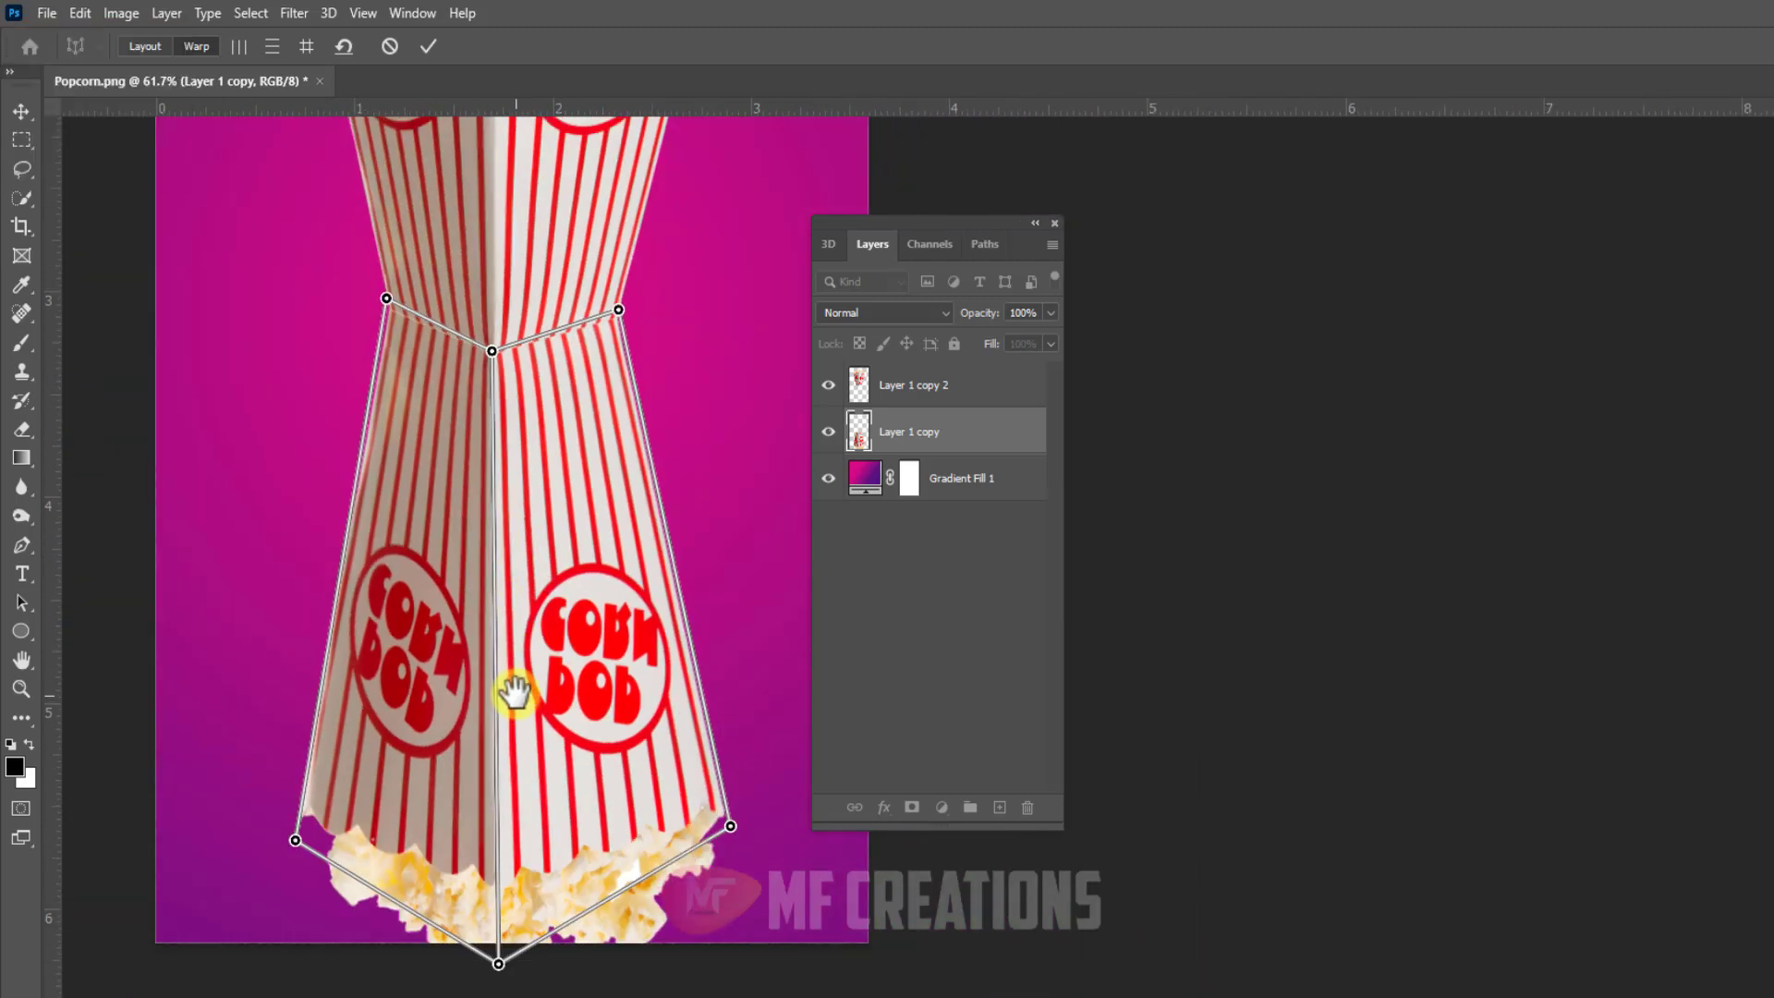
scroll(527, 656, up, 2)
scroll(534, 636, down, 3)
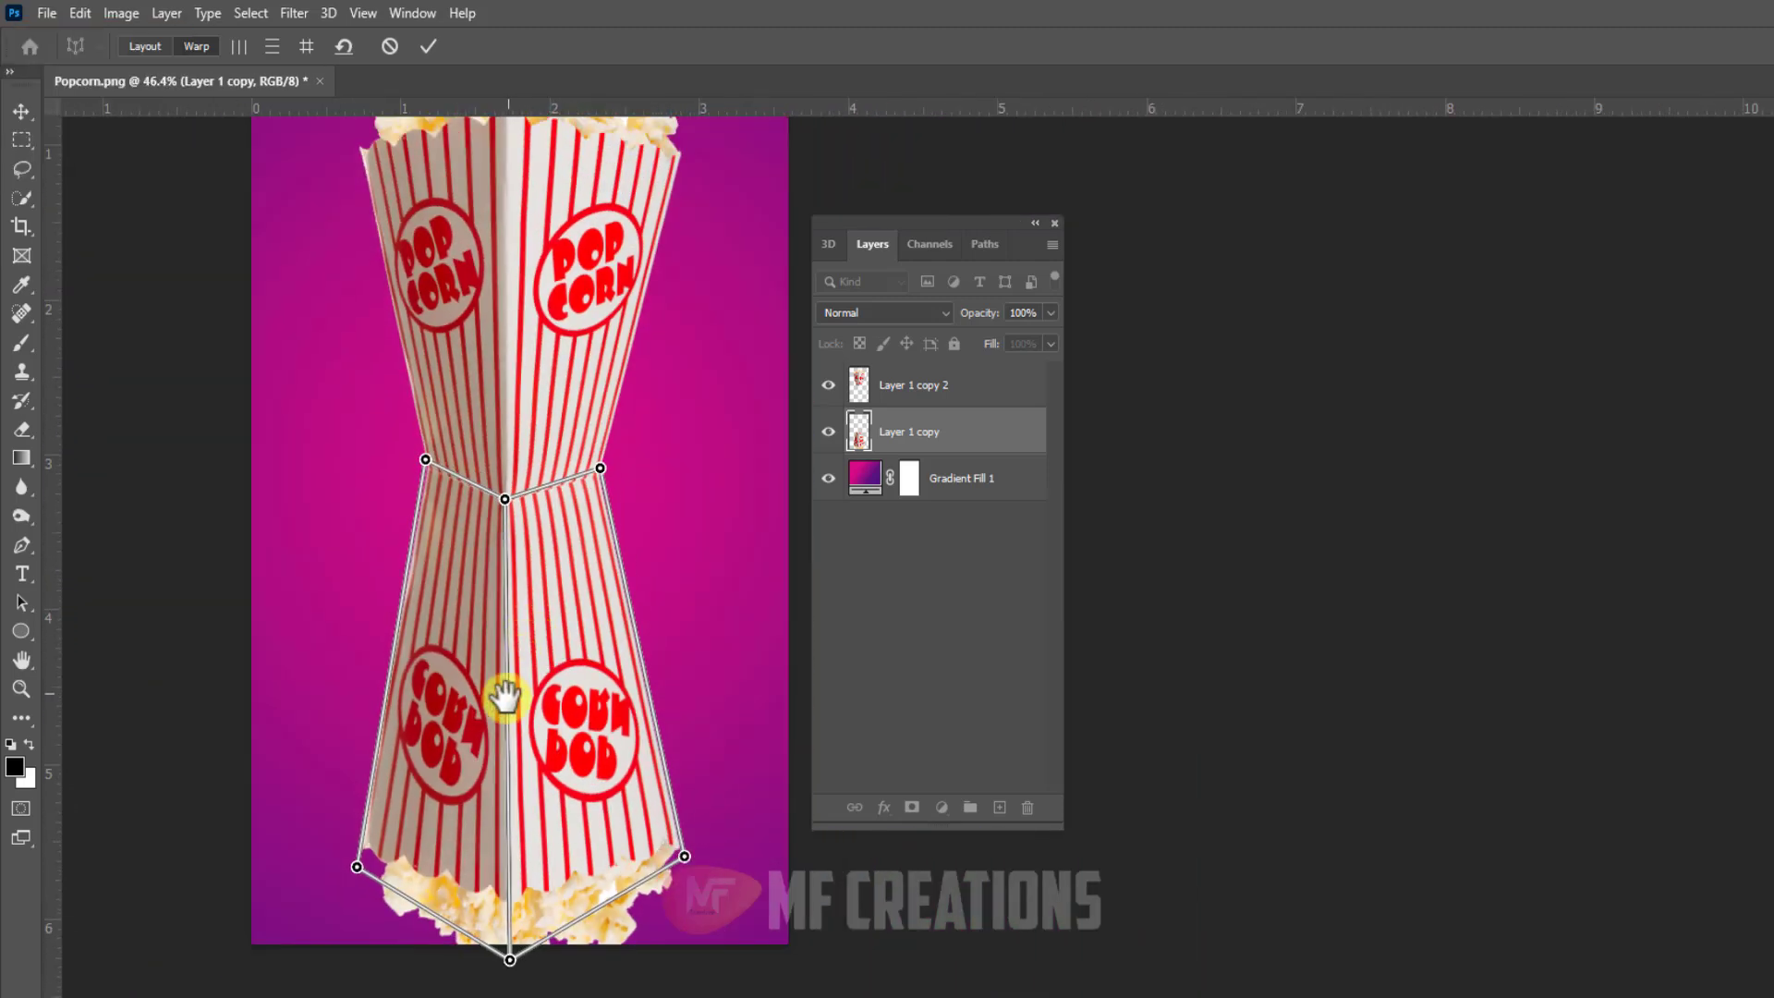
drag(555, 674, 511, 707)
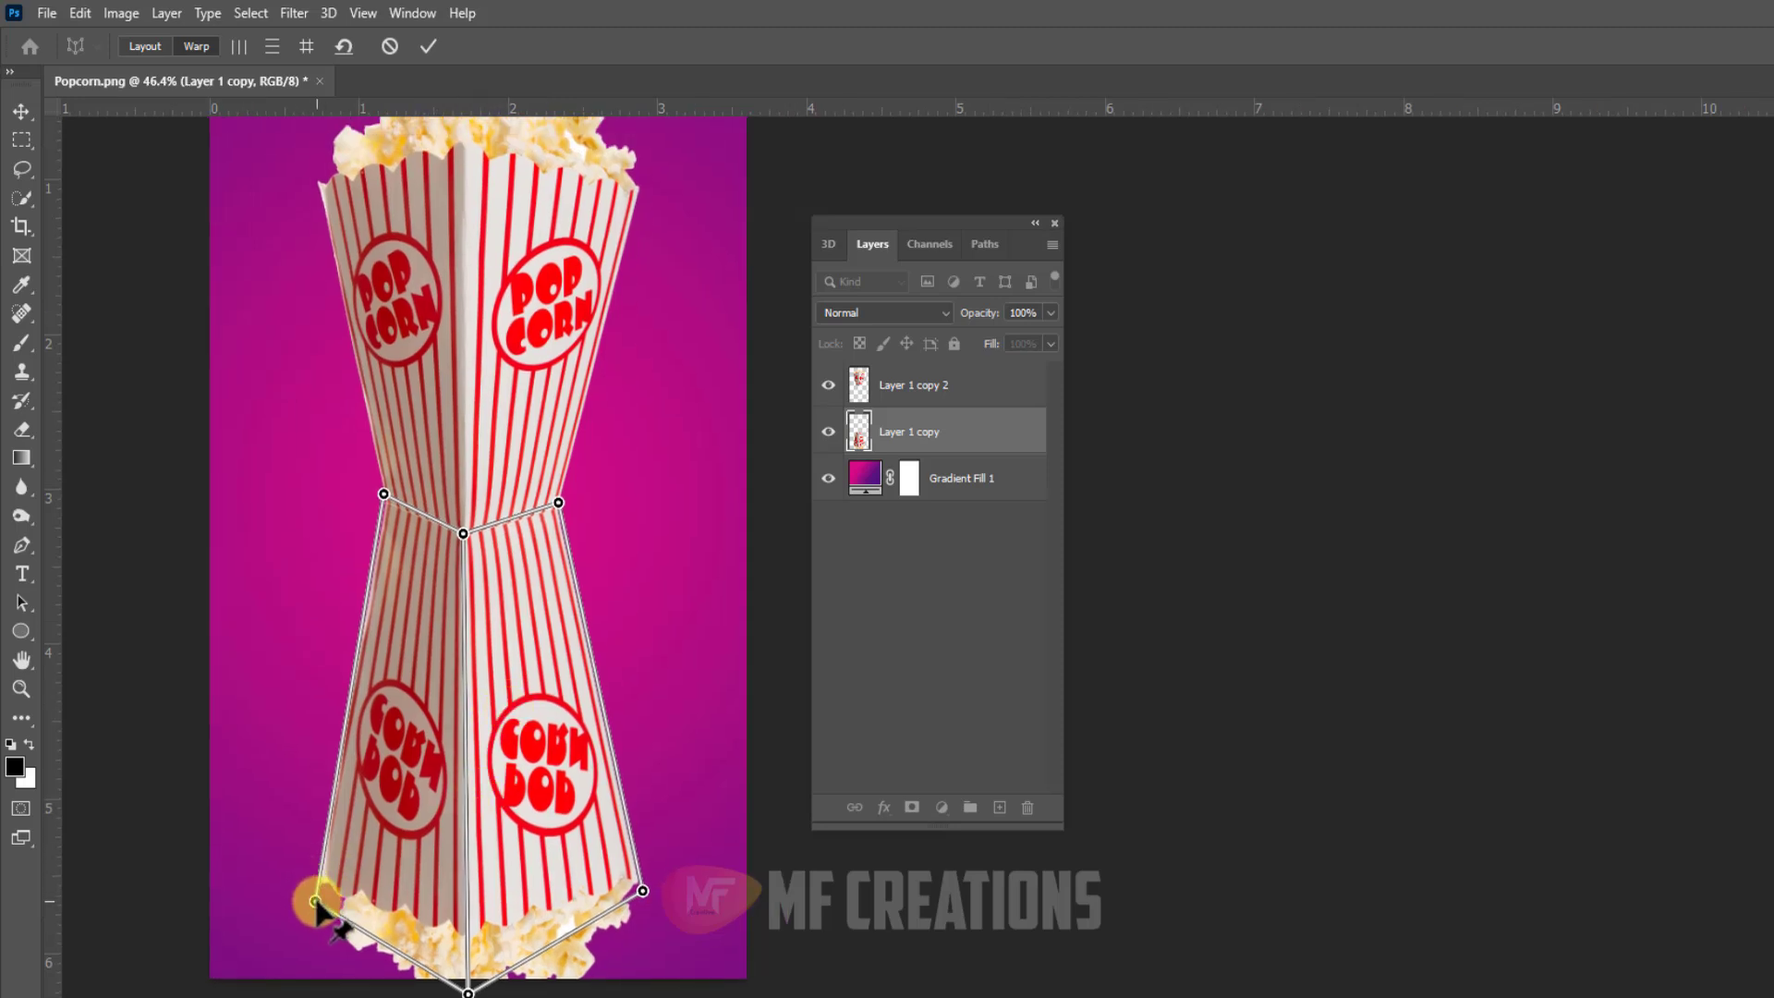
drag(315, 901, 339, 810)
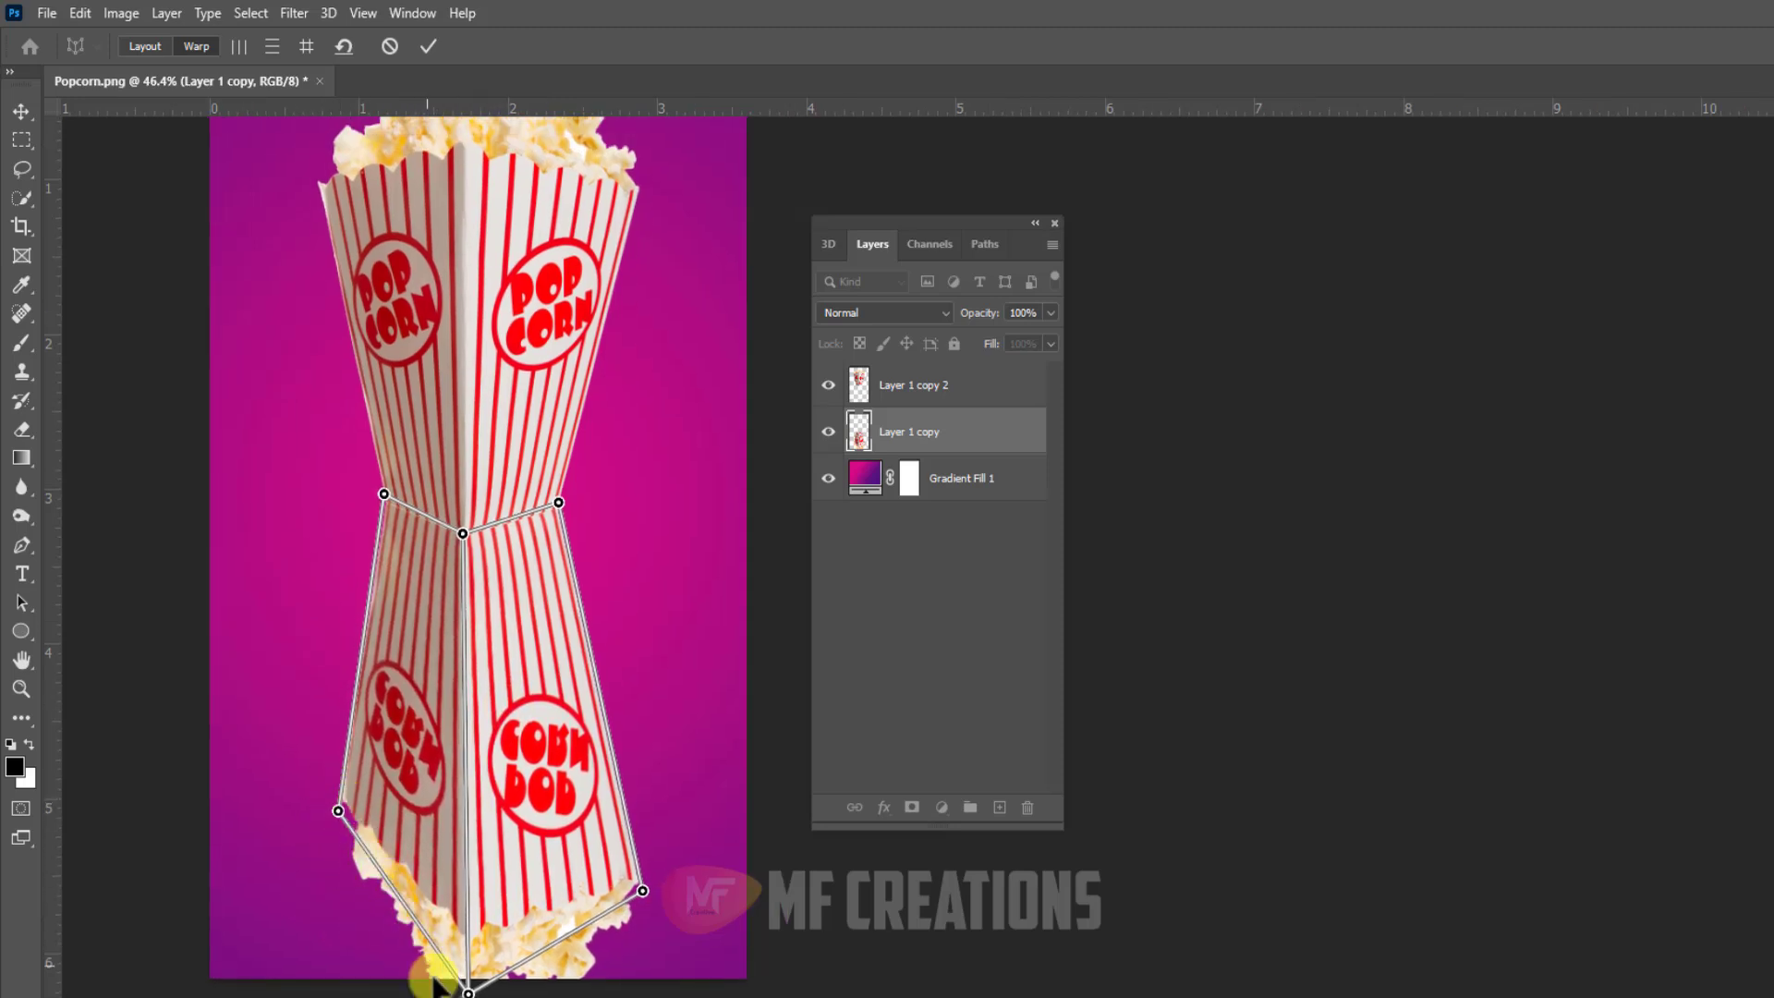
drag(469, 994, 486, 890)
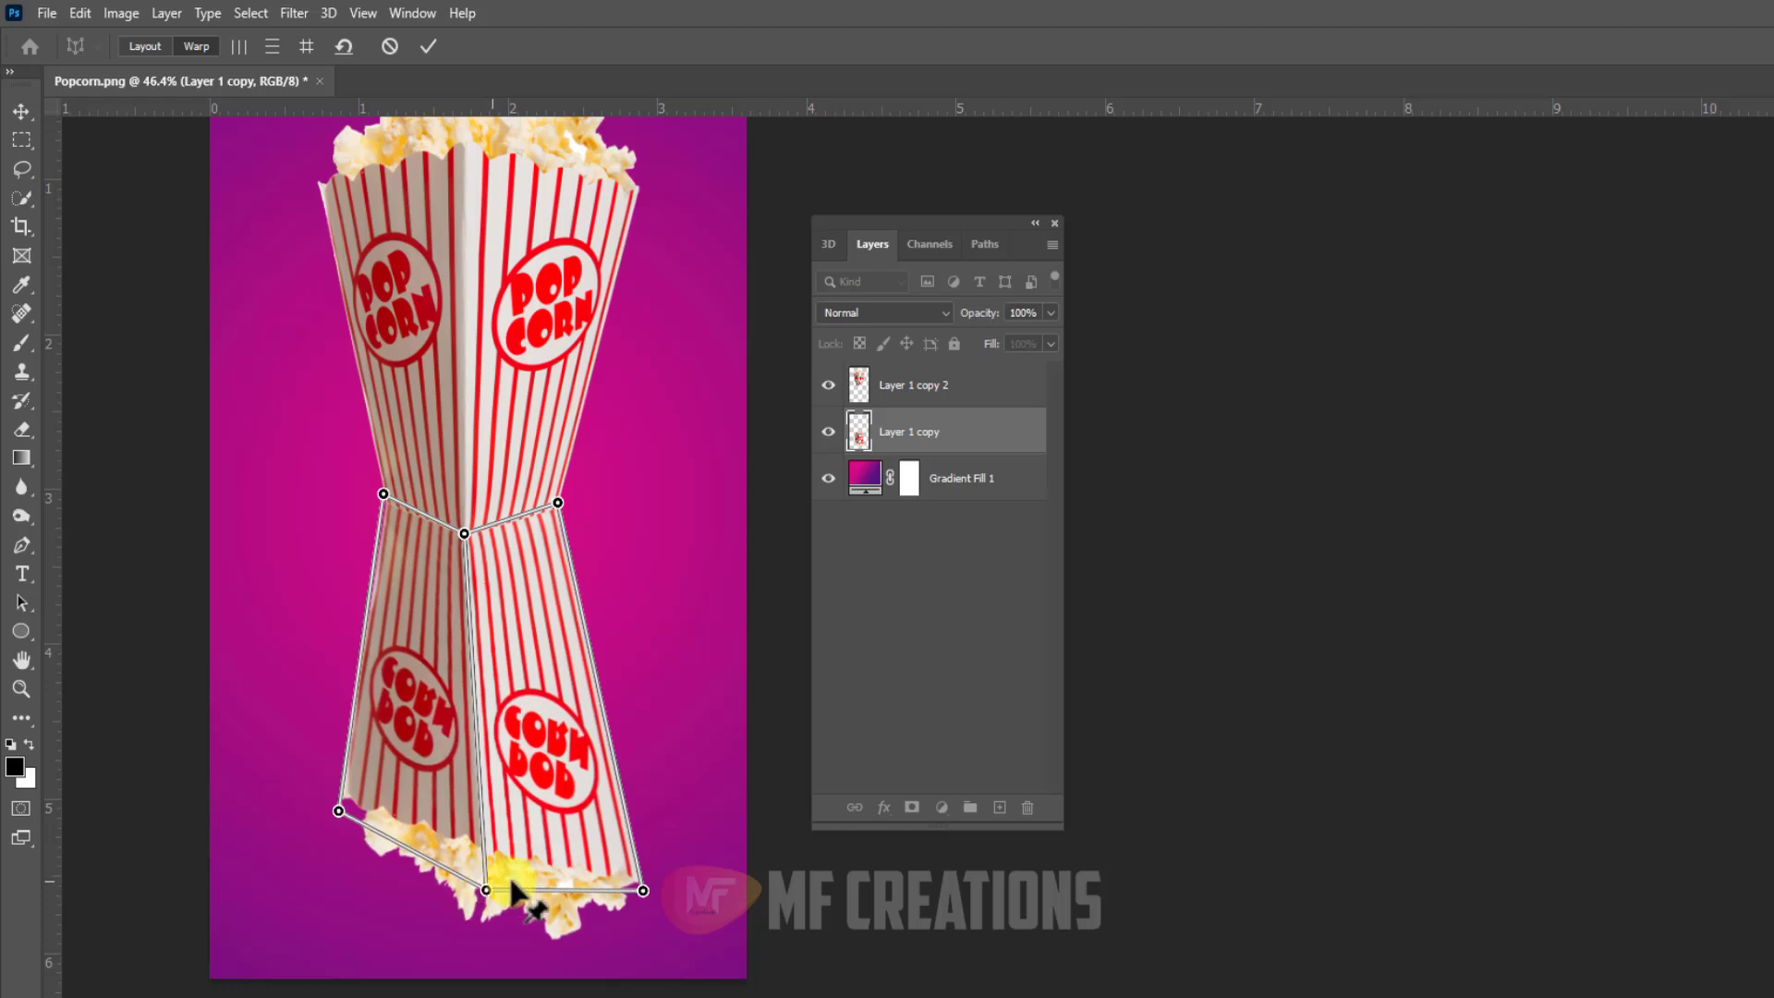
drag(643, 890, 636, 806)
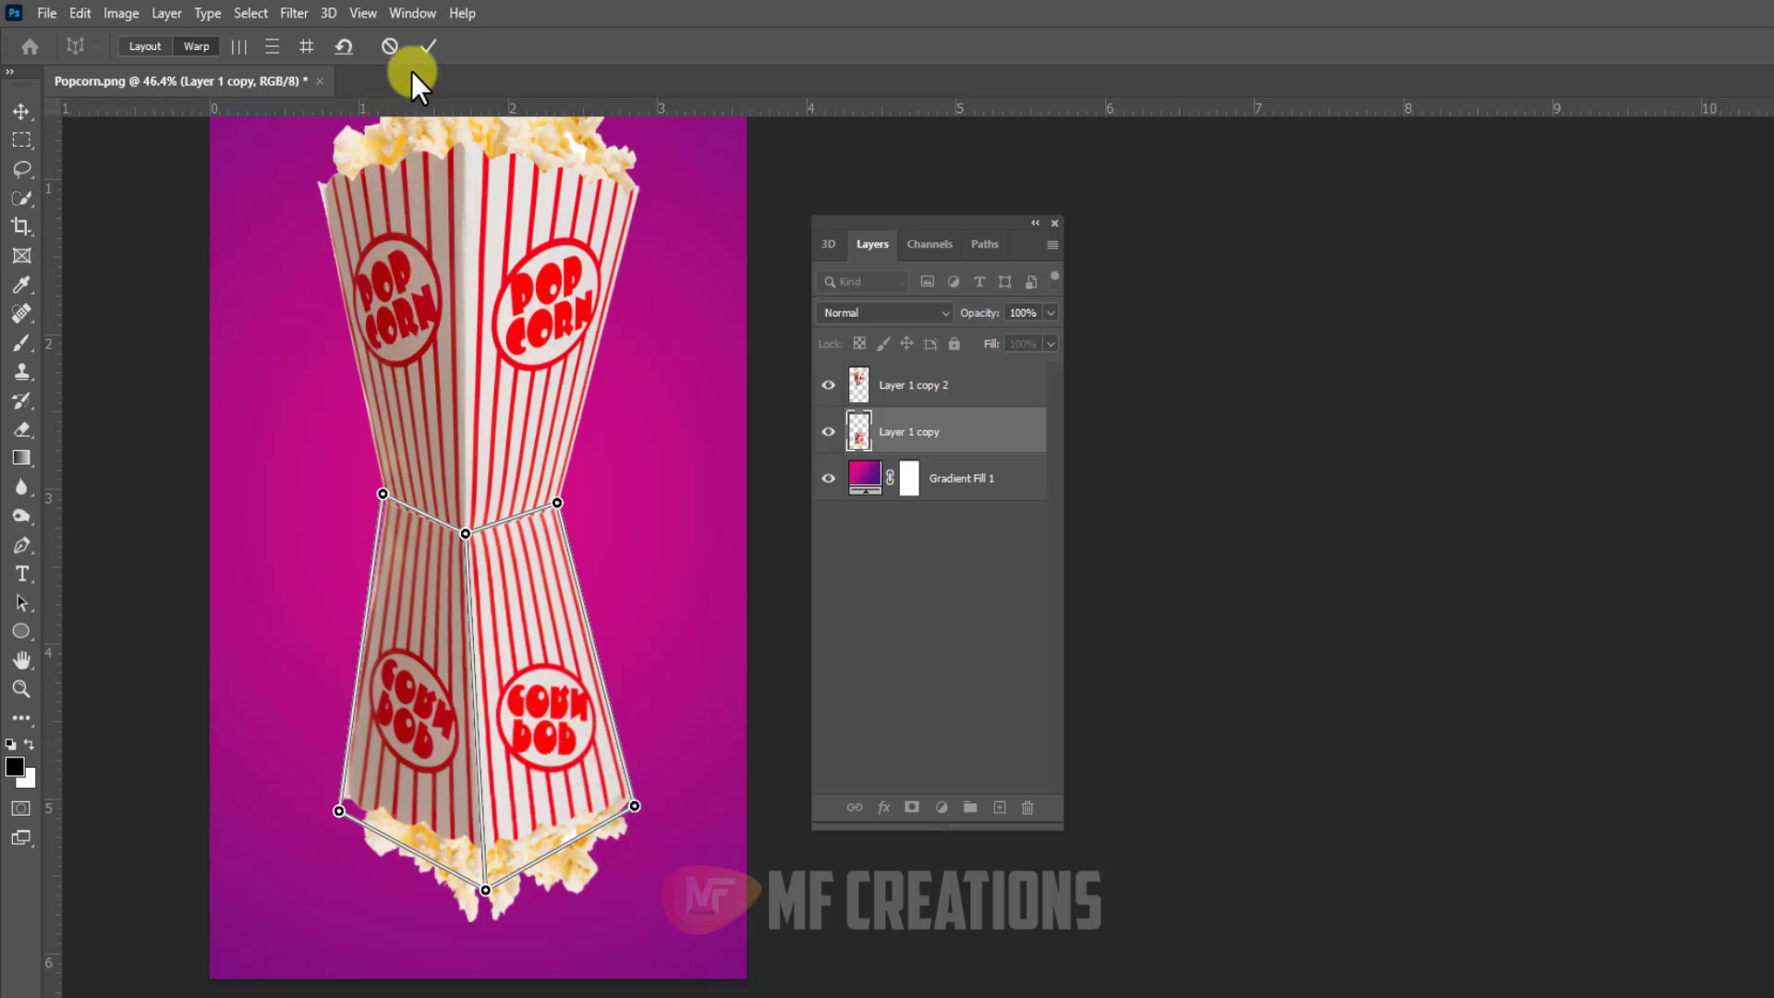
Step: Commit the warp, mask Layer 1 copy, and apply an upward black-to-white gradient to fade it
click(427, 46)
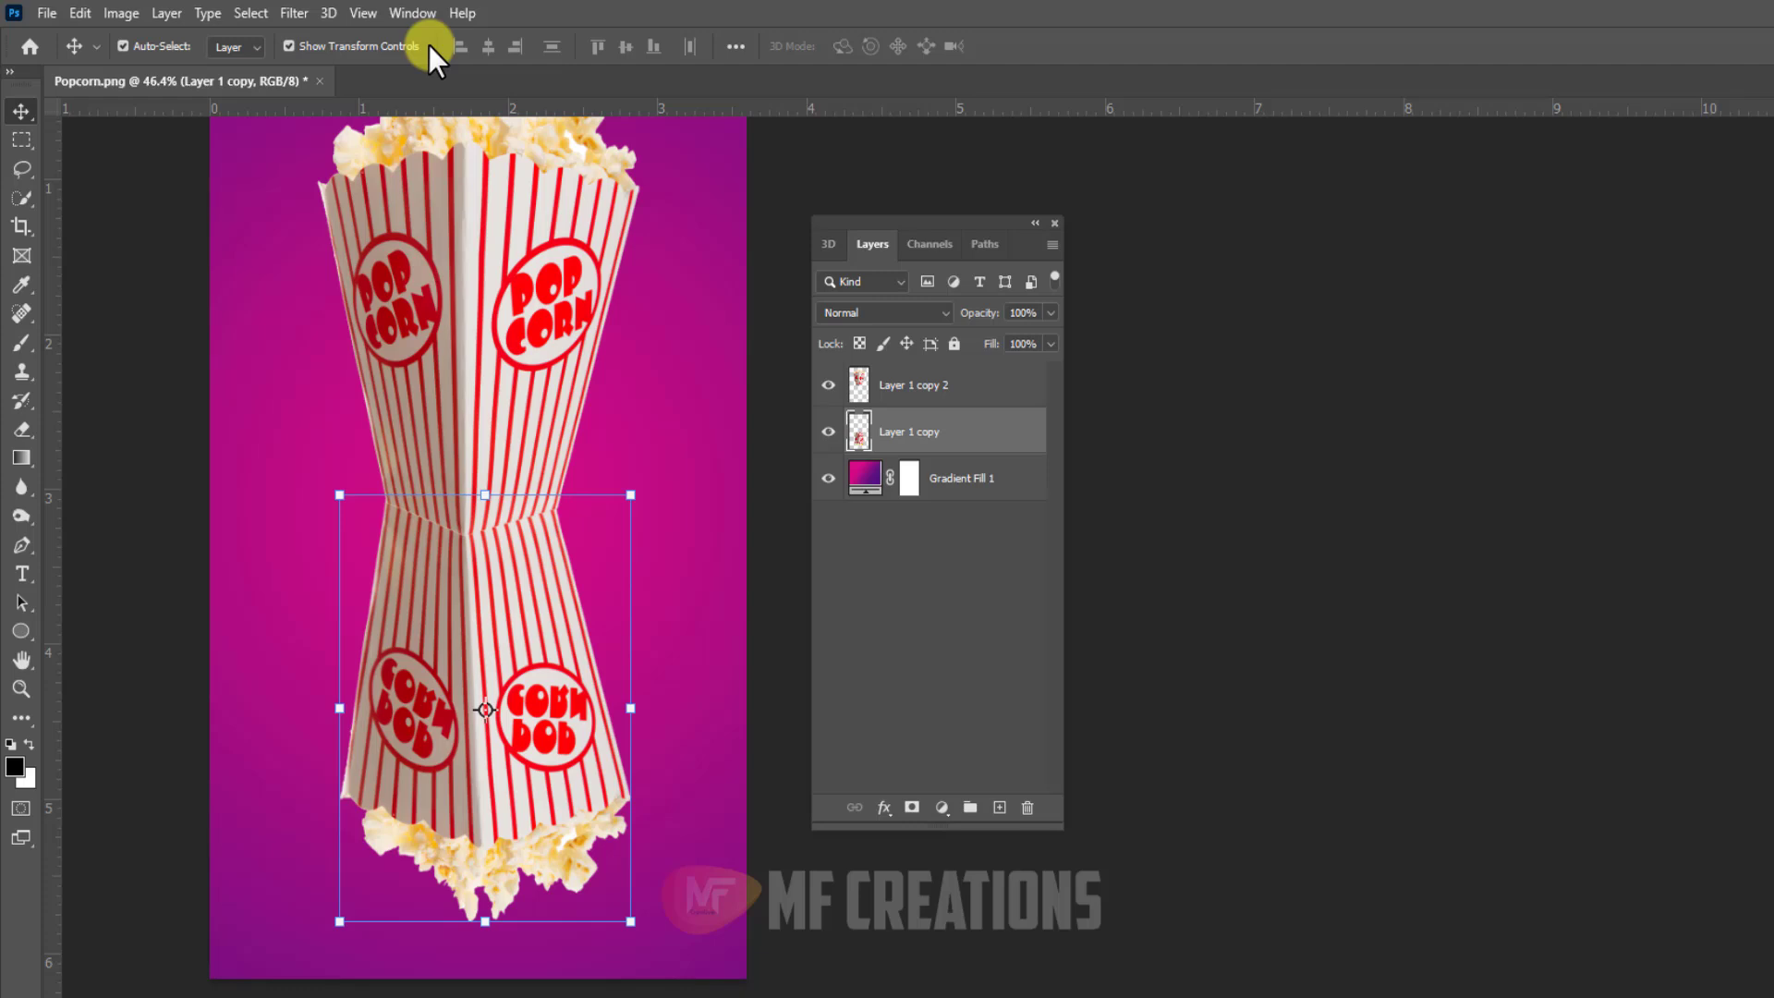
click(913, 809)
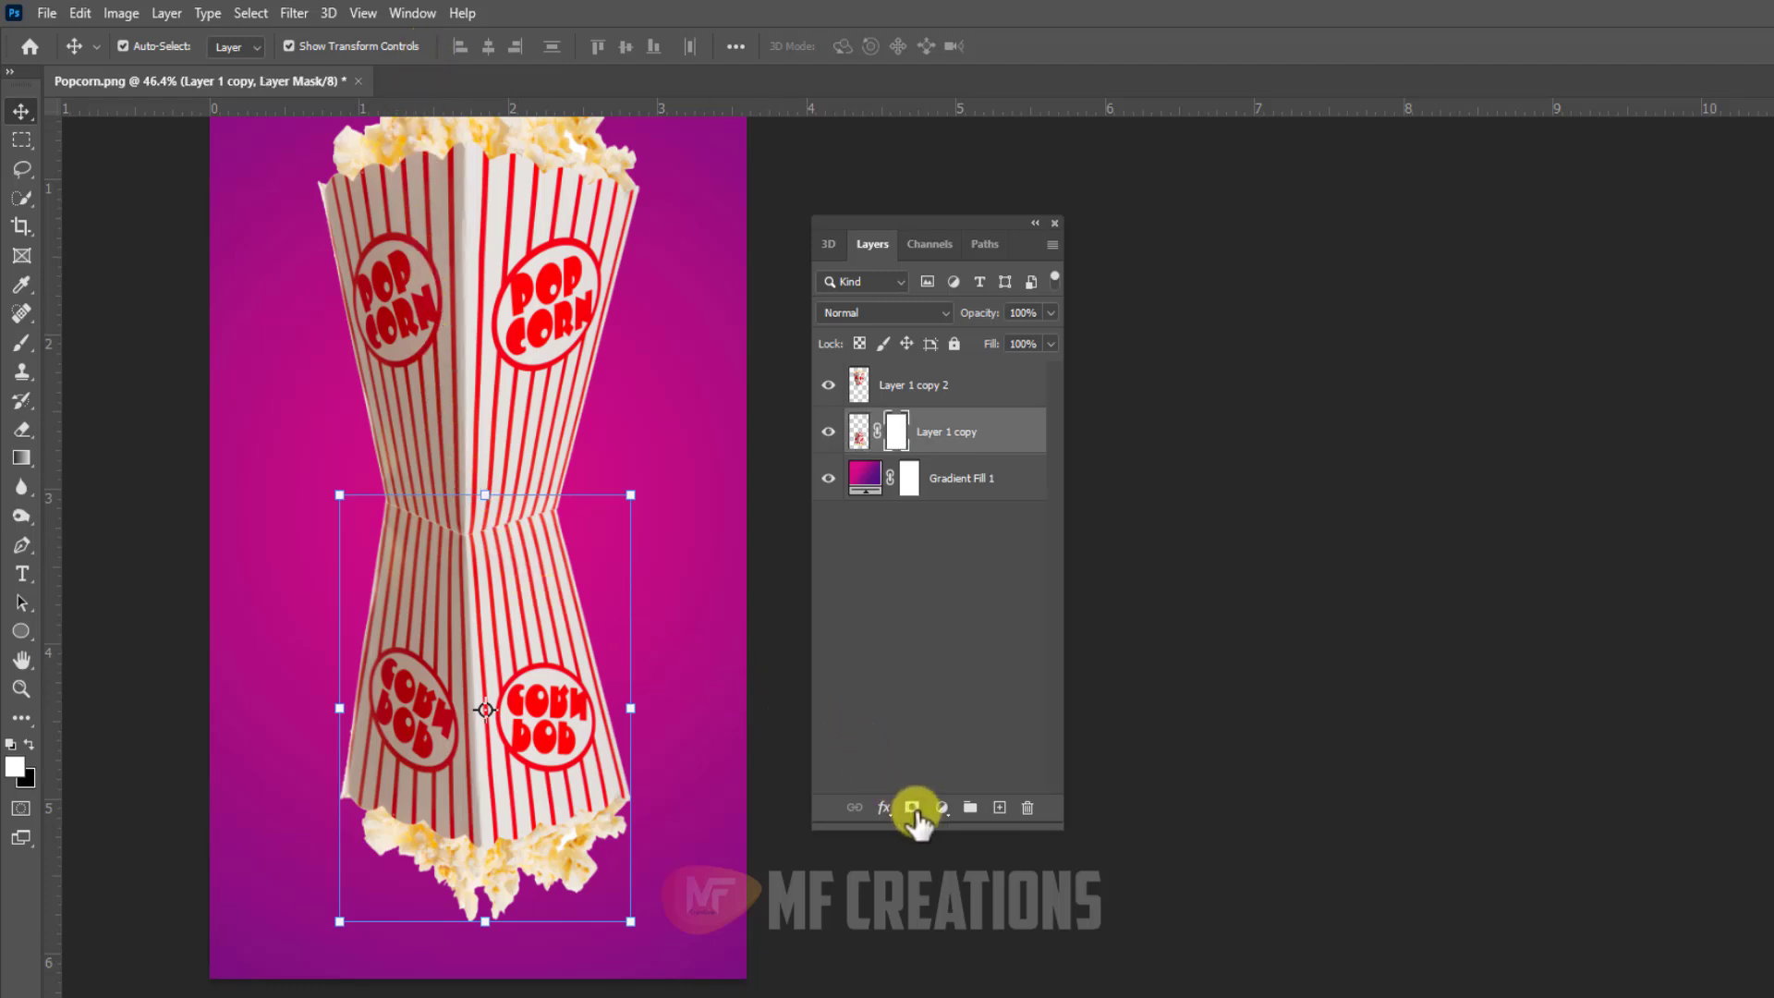
click(18, 460)
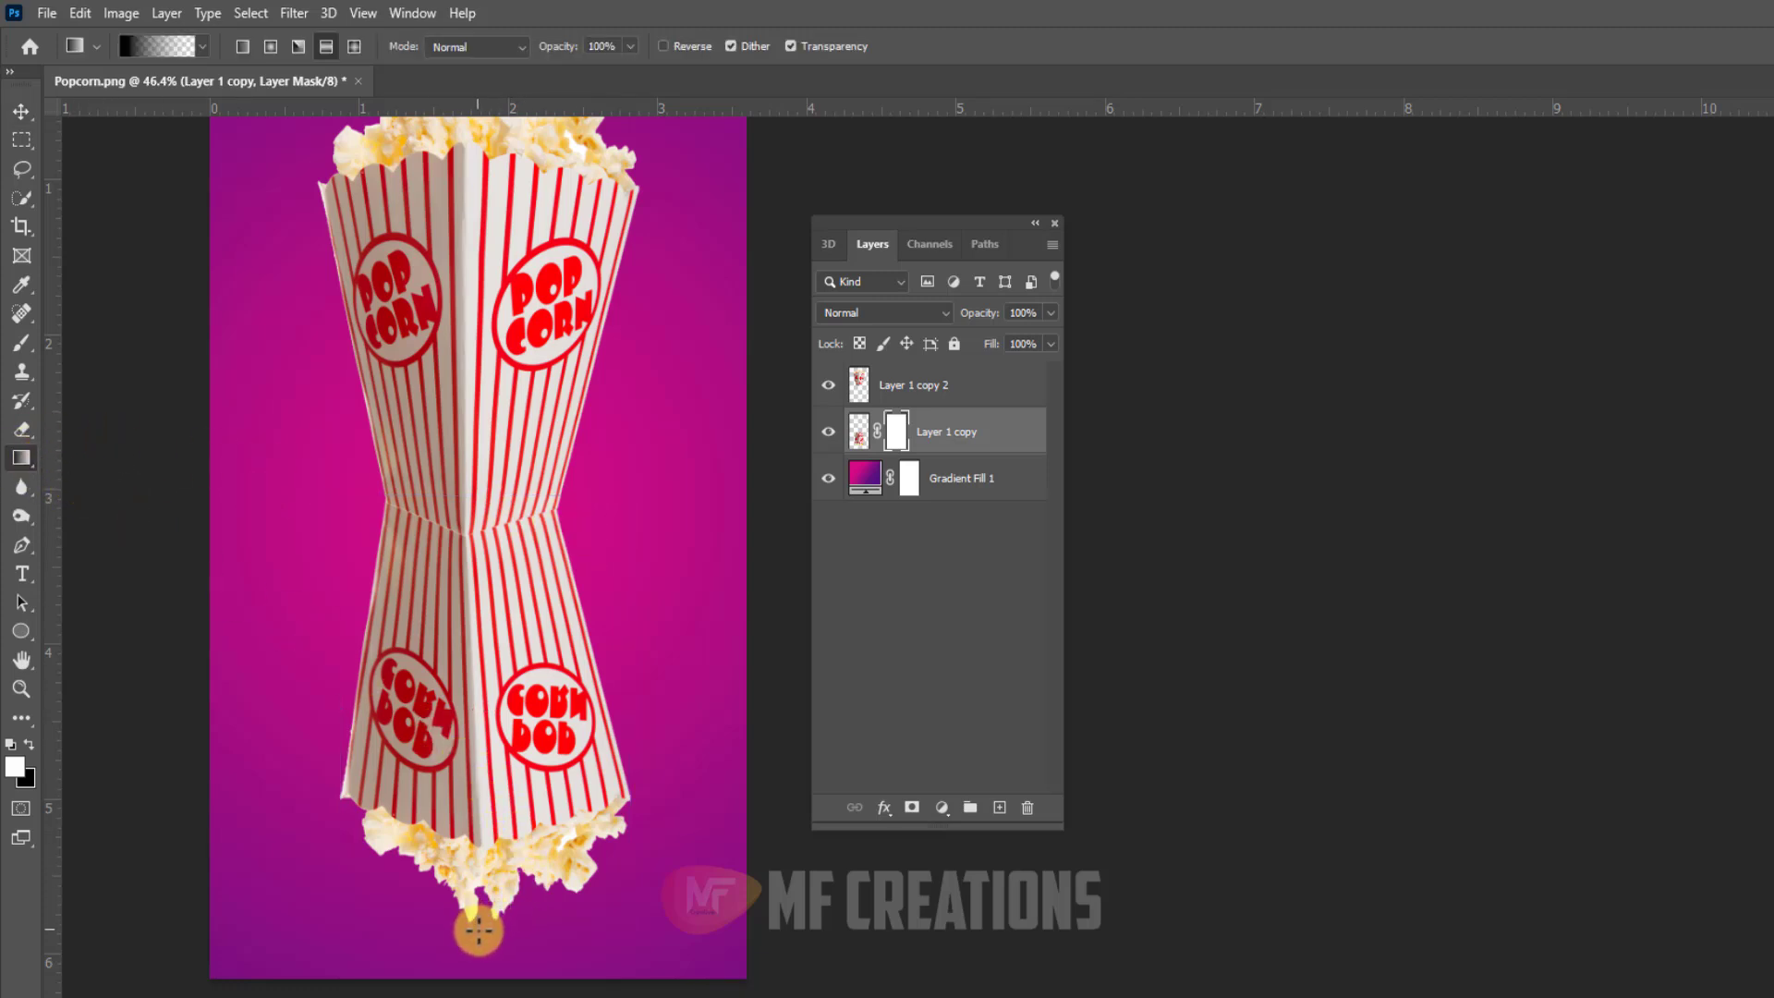
mouse_move(482, 926)
mouse_down()
mouse_move(499, 582)
mouse_move(444, 274)
mouse_move(470, 263)
mouse_up()
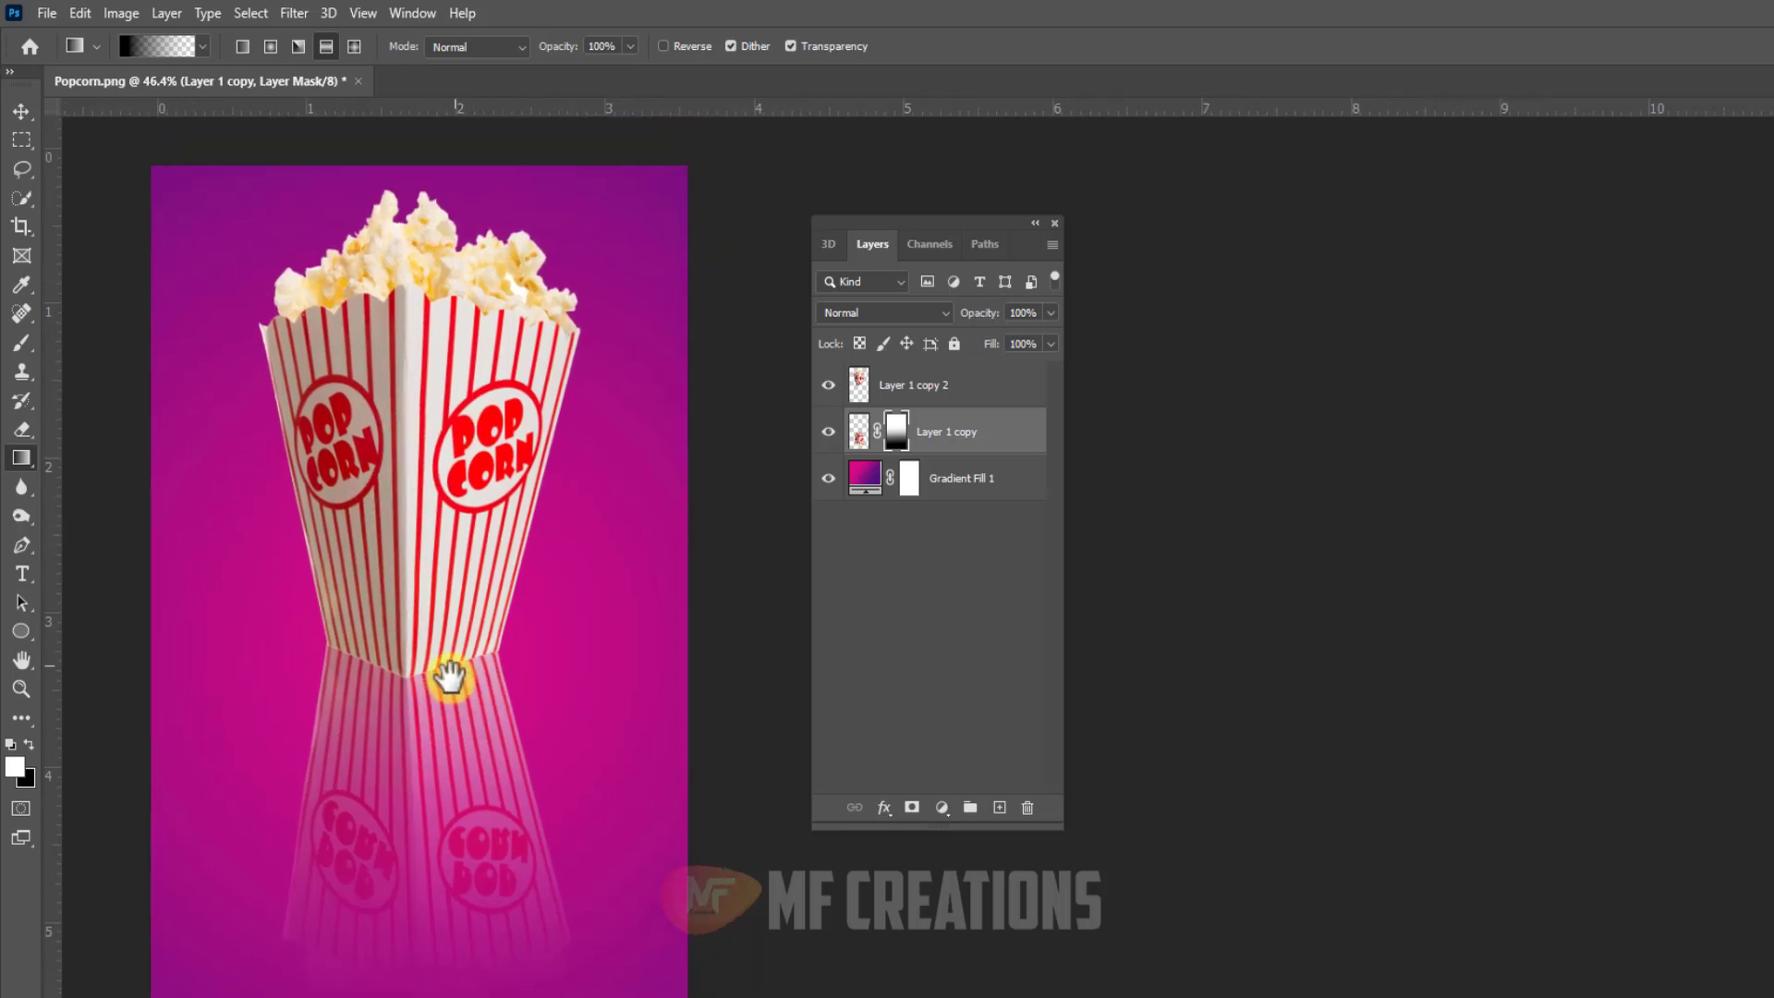
scroll(472, 674, up, 3)
Step: Create a new empty layer between the popcorn box and its reflection
key(b)
click(858, 432)
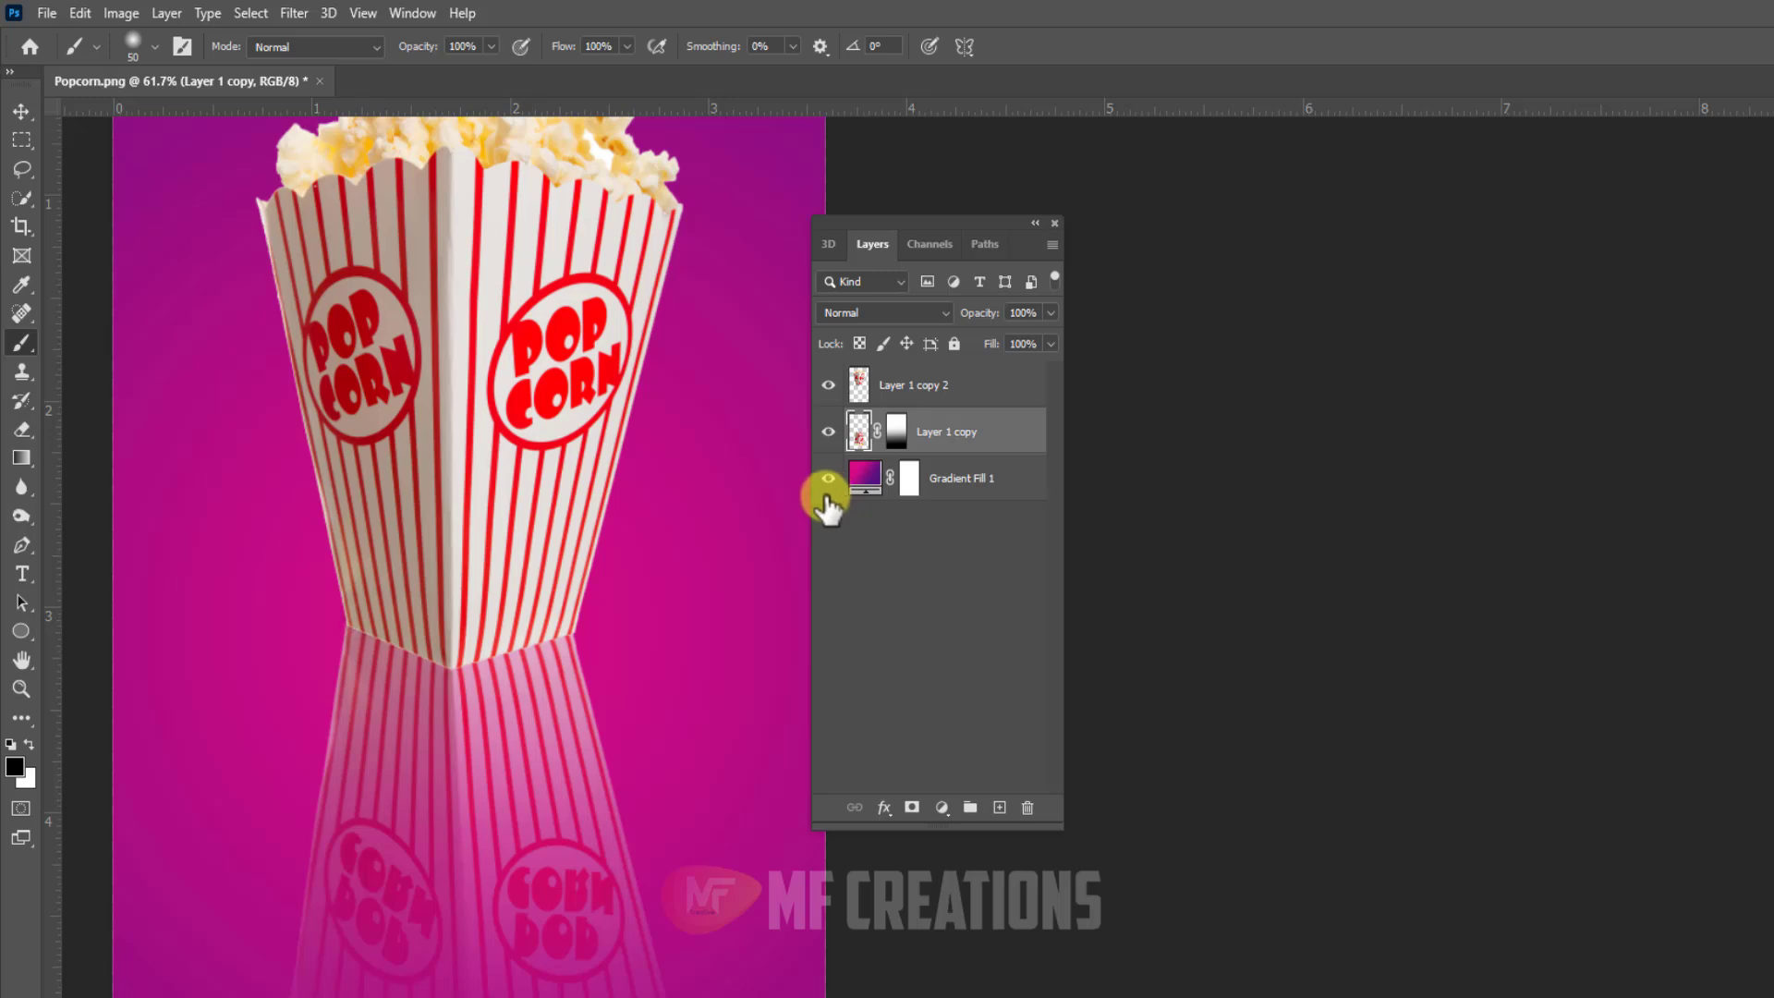
click(1001, 808)
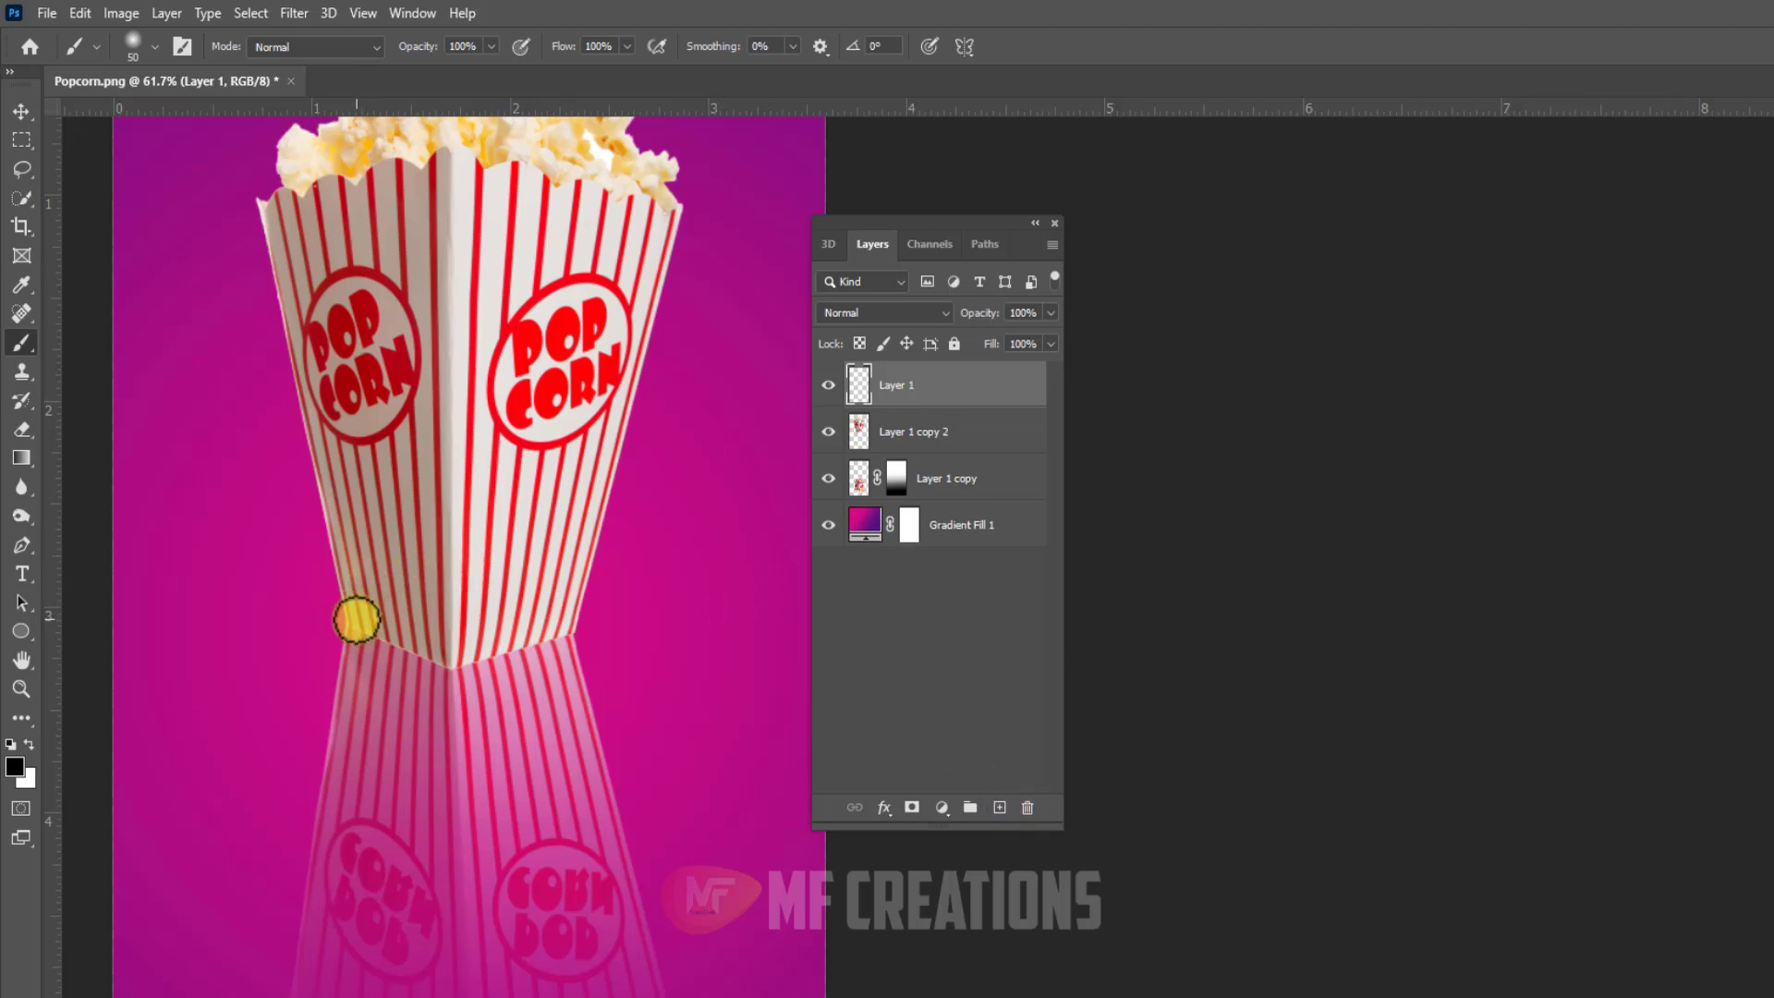
drag(983, 384, 983, 453)
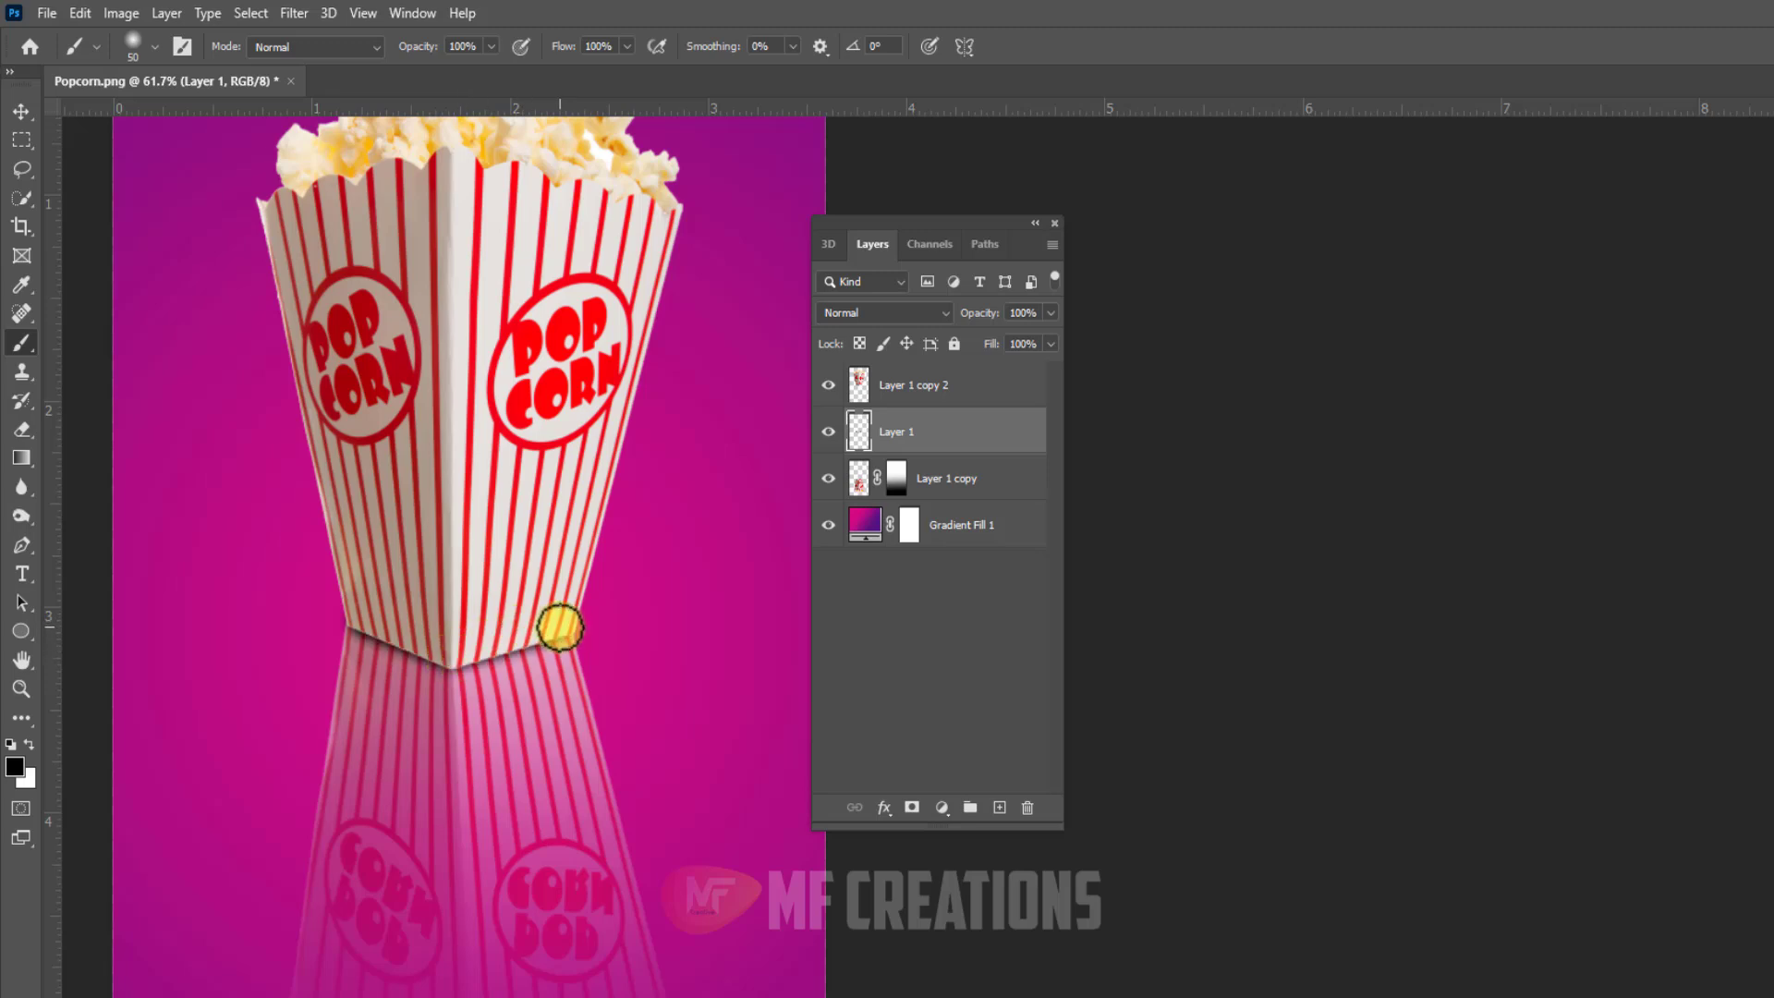
Step: Lower the new shadow layer's opacity to 66%
click(1051, 313)
drag(1008, 334, 1004, 337)
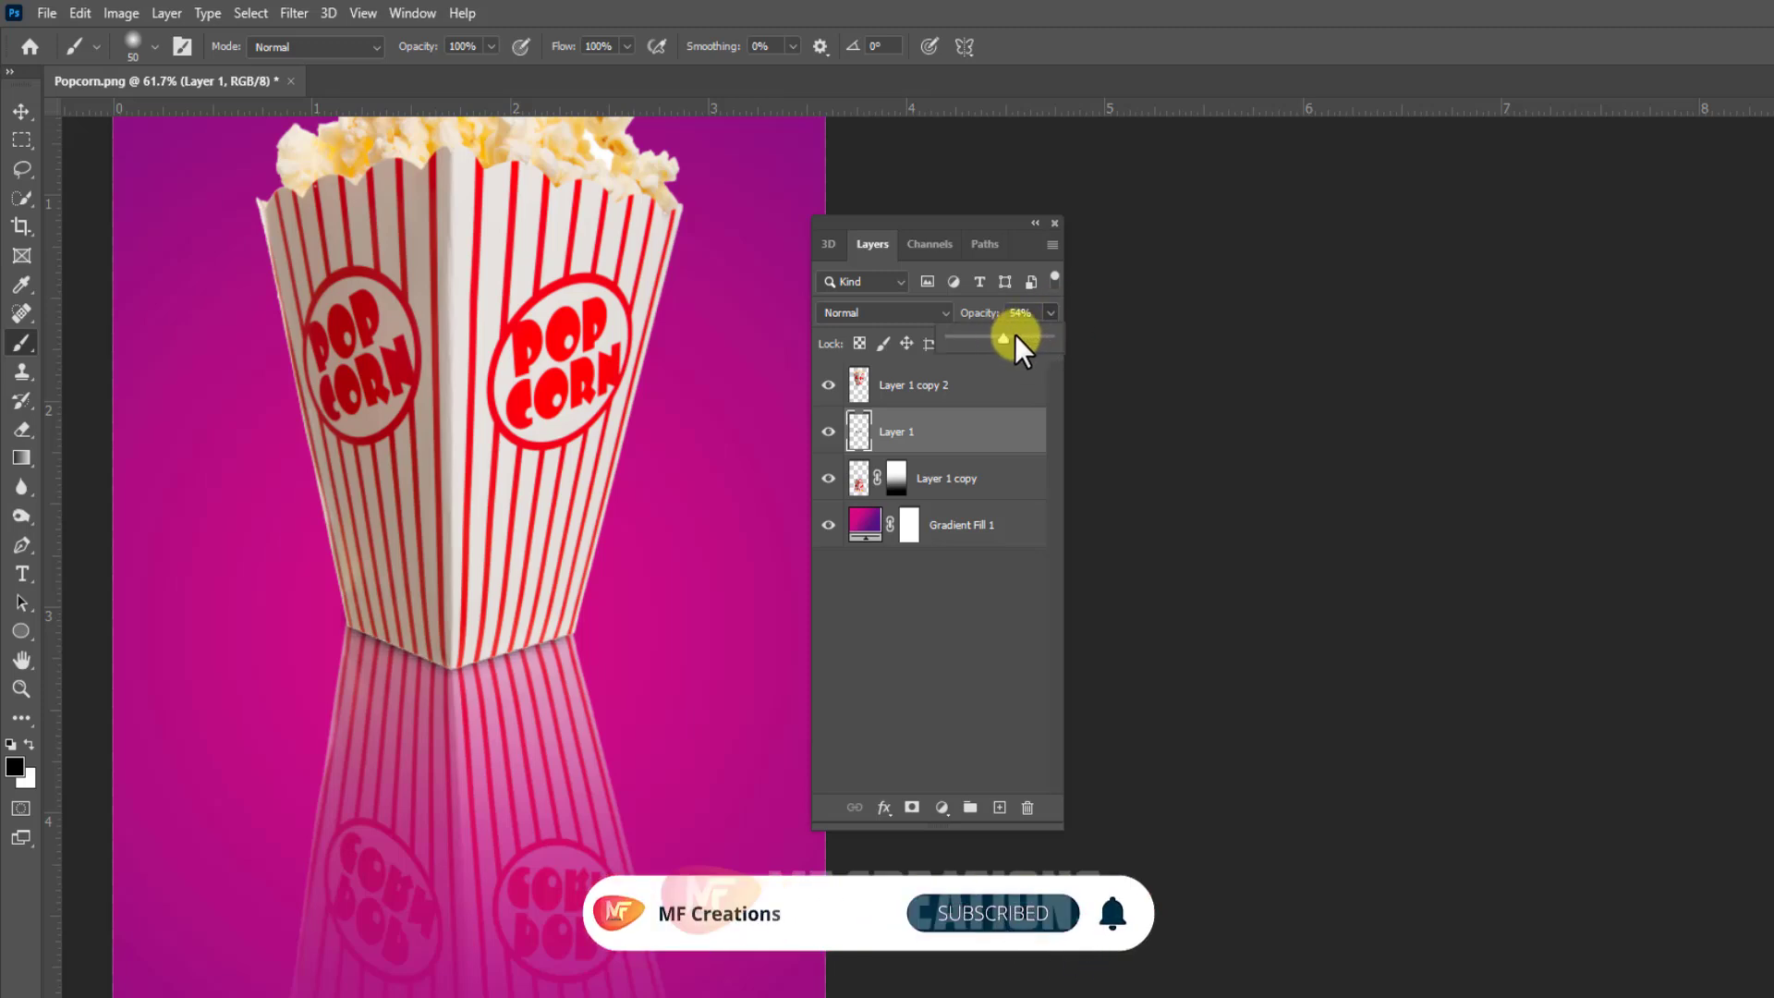
scroll(465, 527, down, 1)
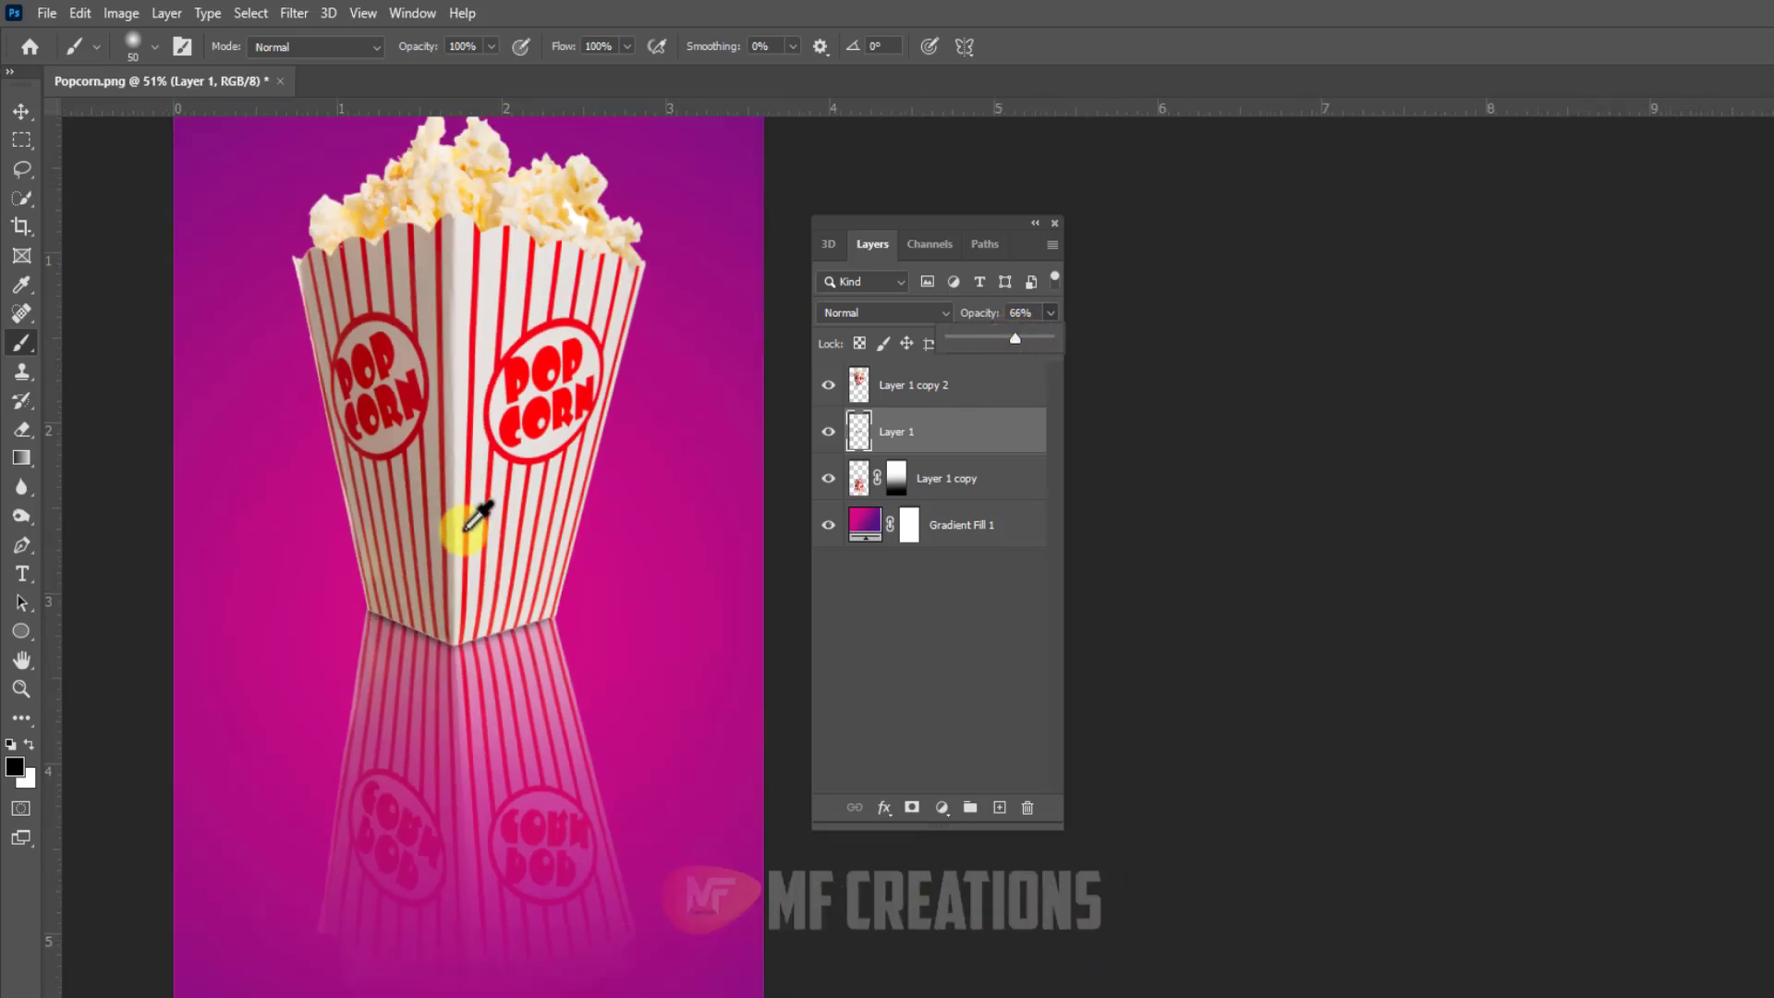
scroll(521, 497, down, 1)
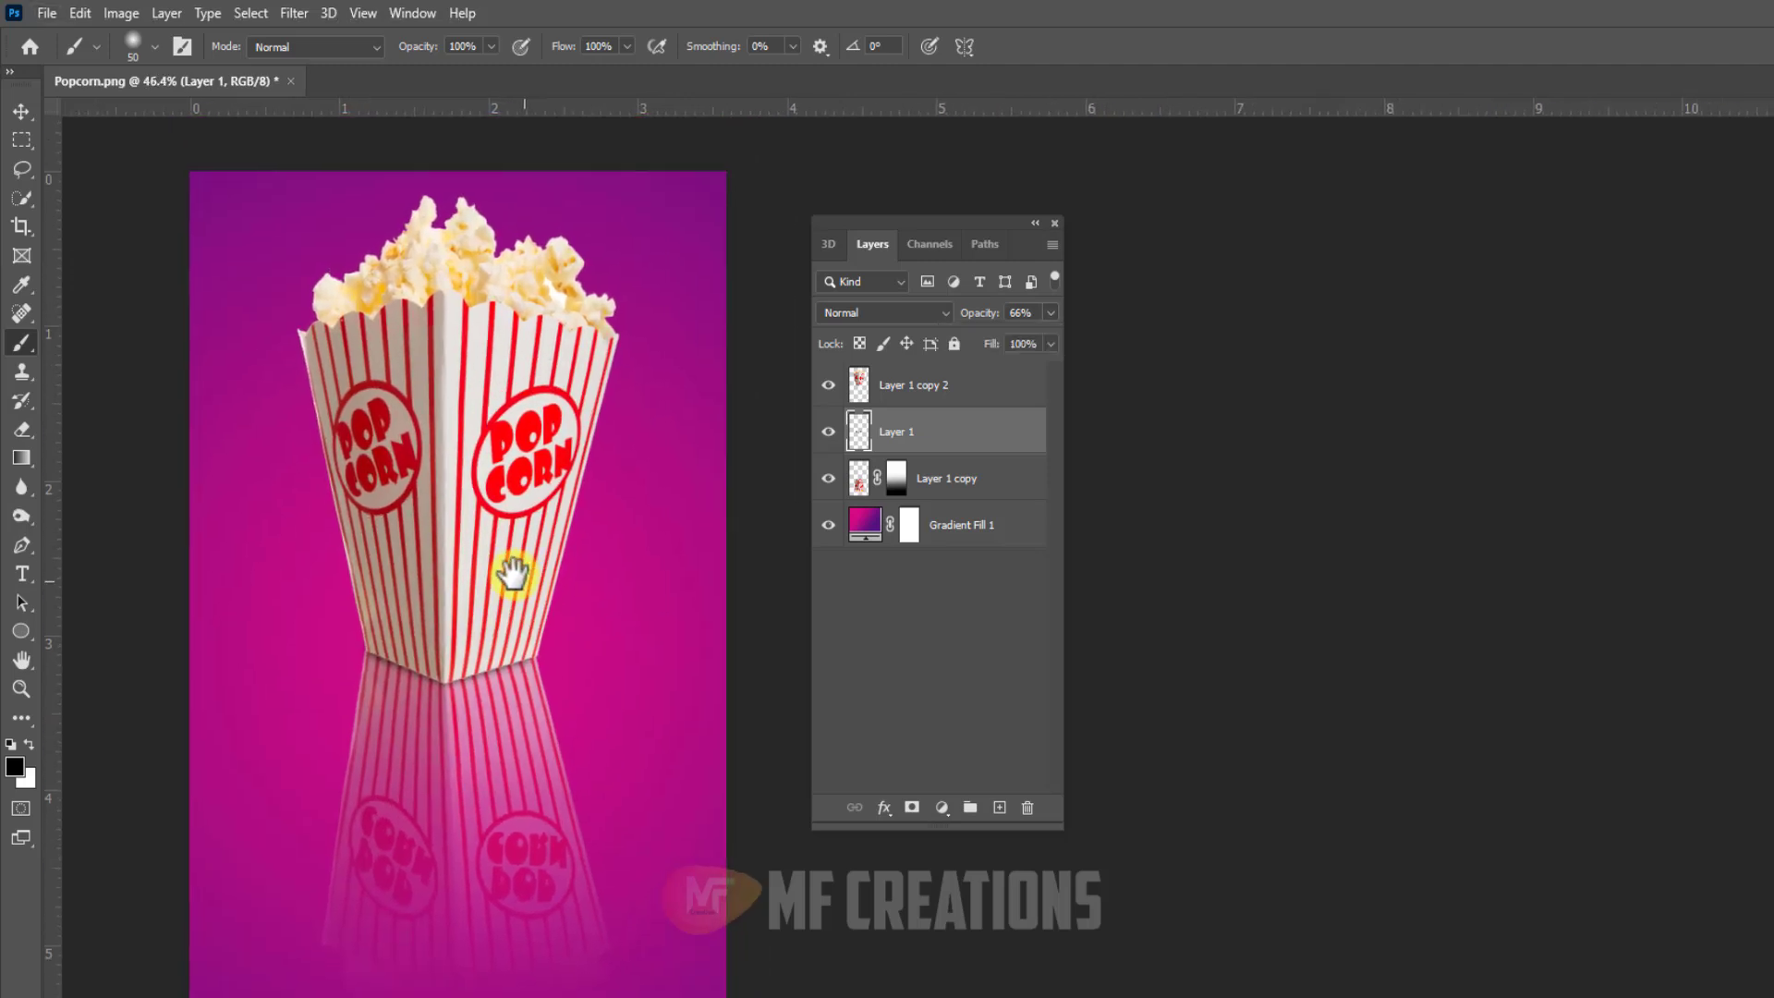
scroll(509, 546, up, 1)
scroll(499, 559, up, 1)
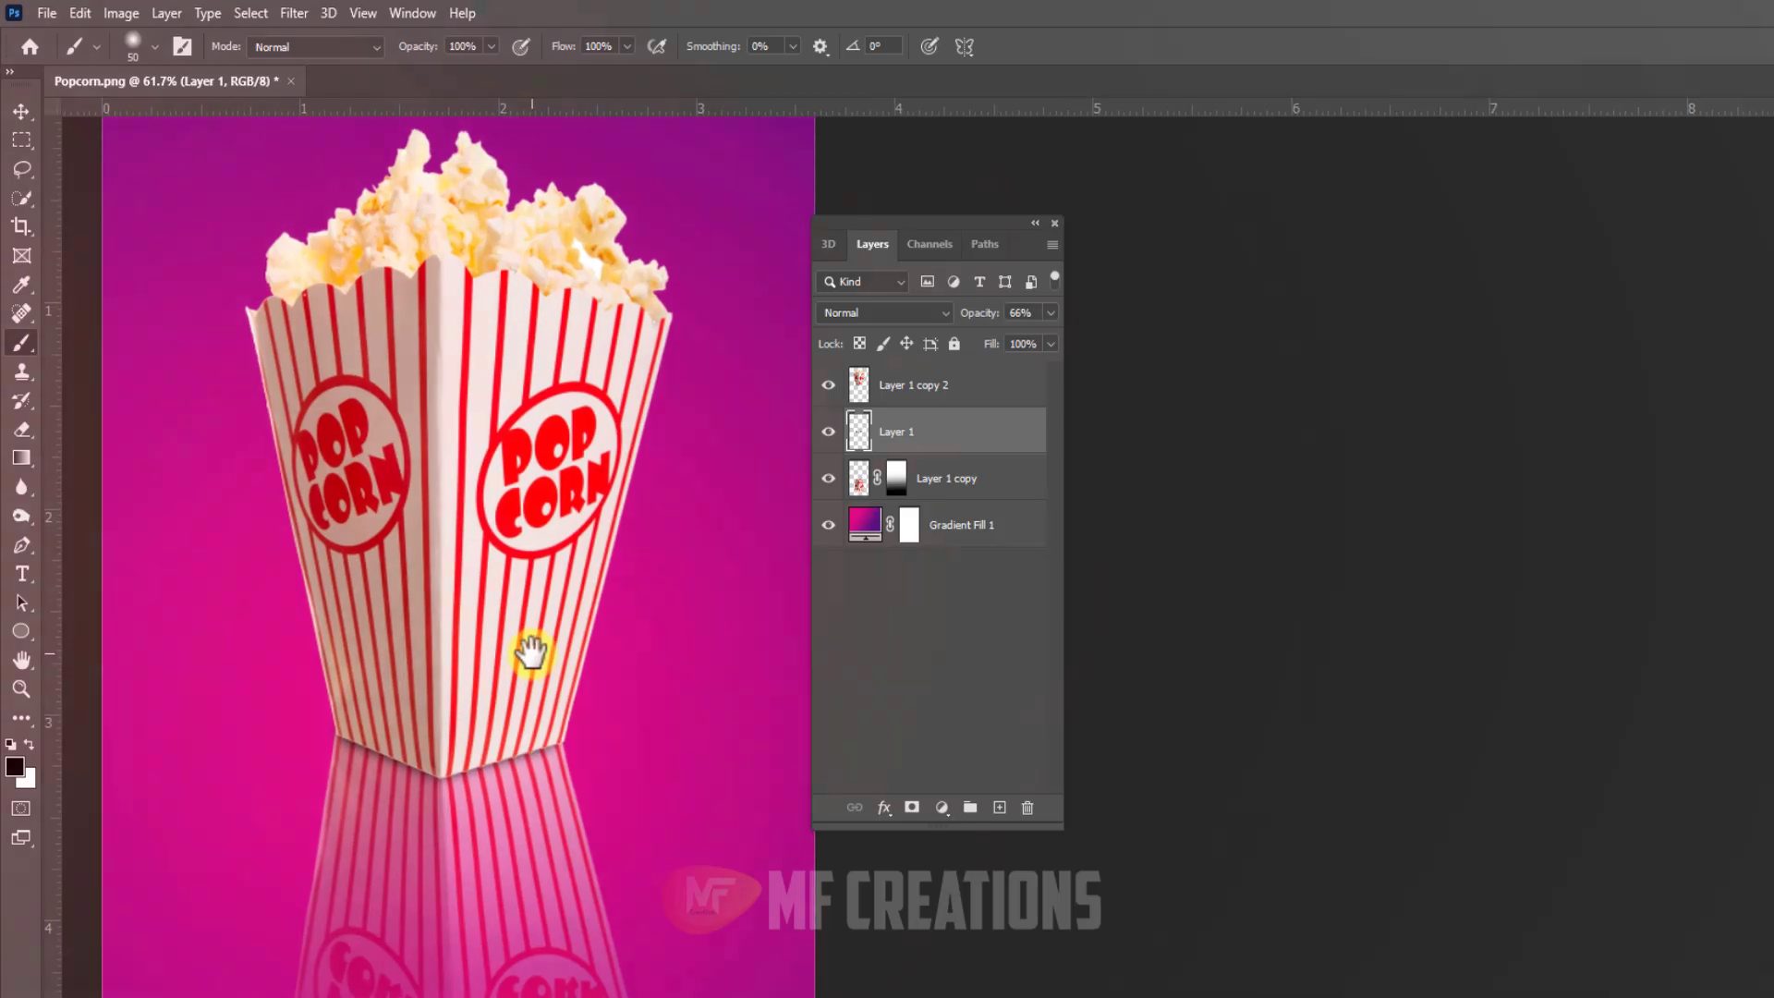